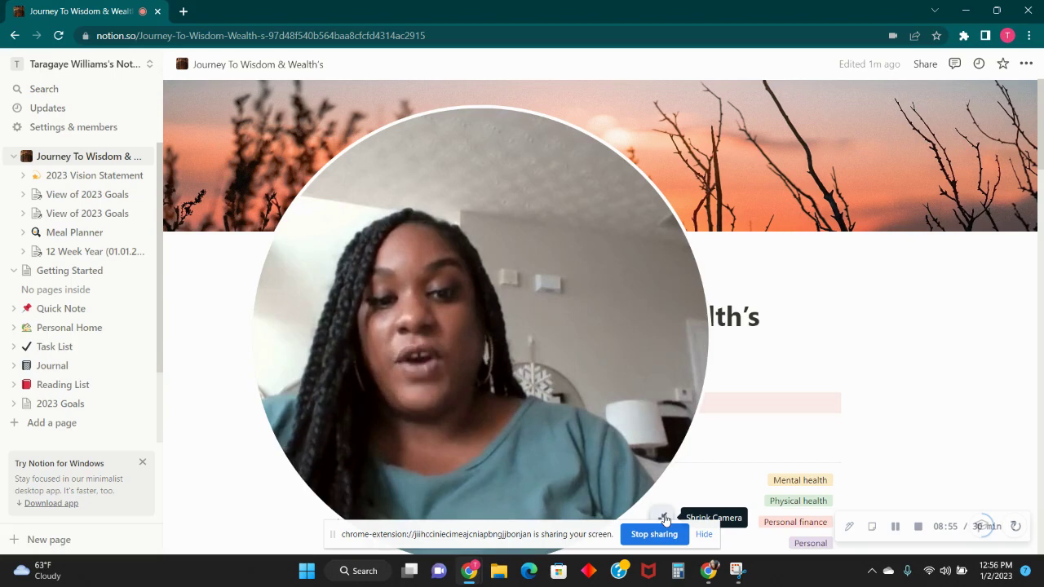
click(665, 517)
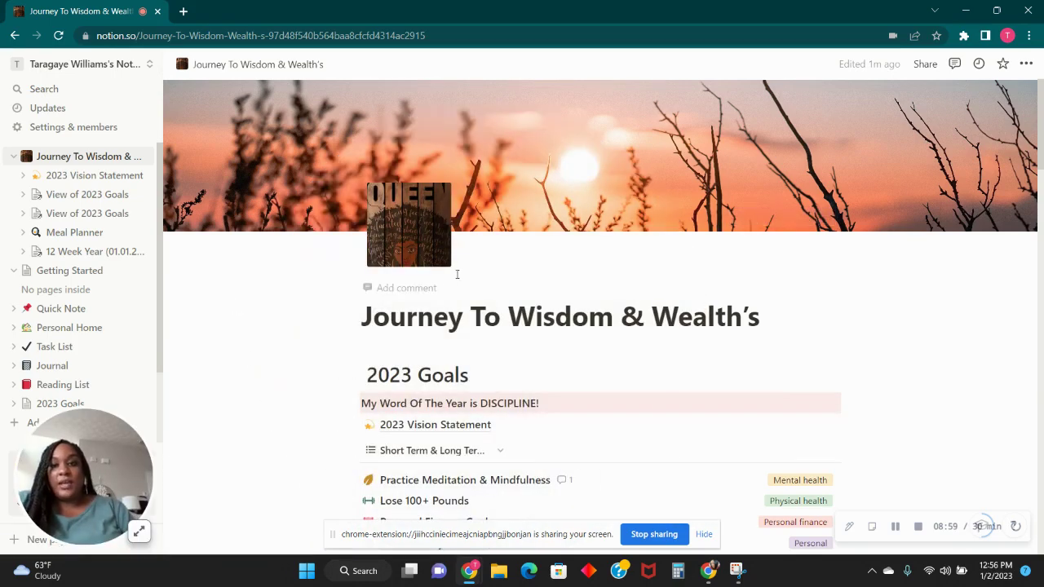
scroll(490, 262, down, 2)
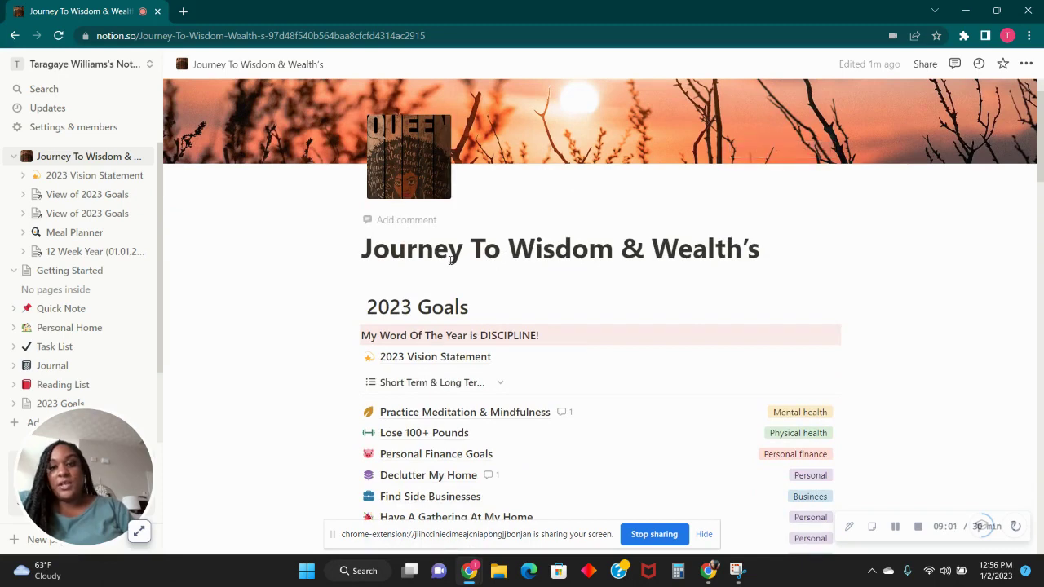
scroll(571, 269, down, 2)
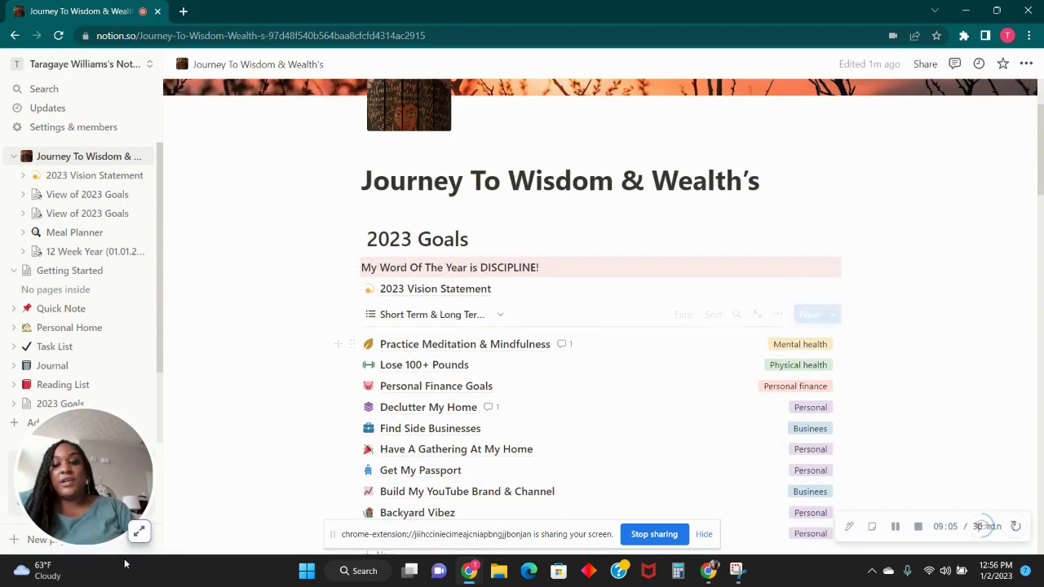
click(137, 530)
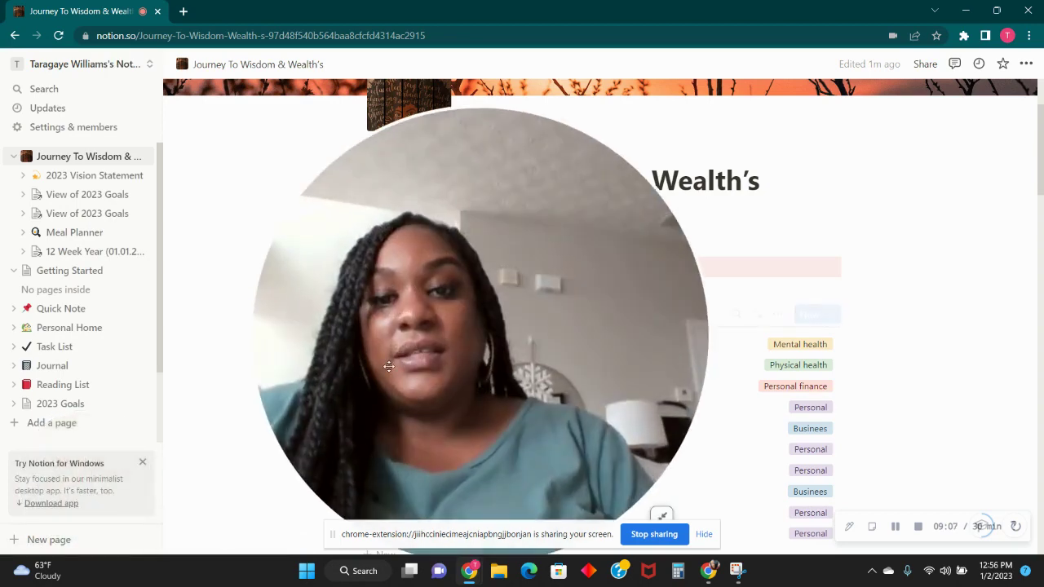
drag(79, 327, 65, 325)
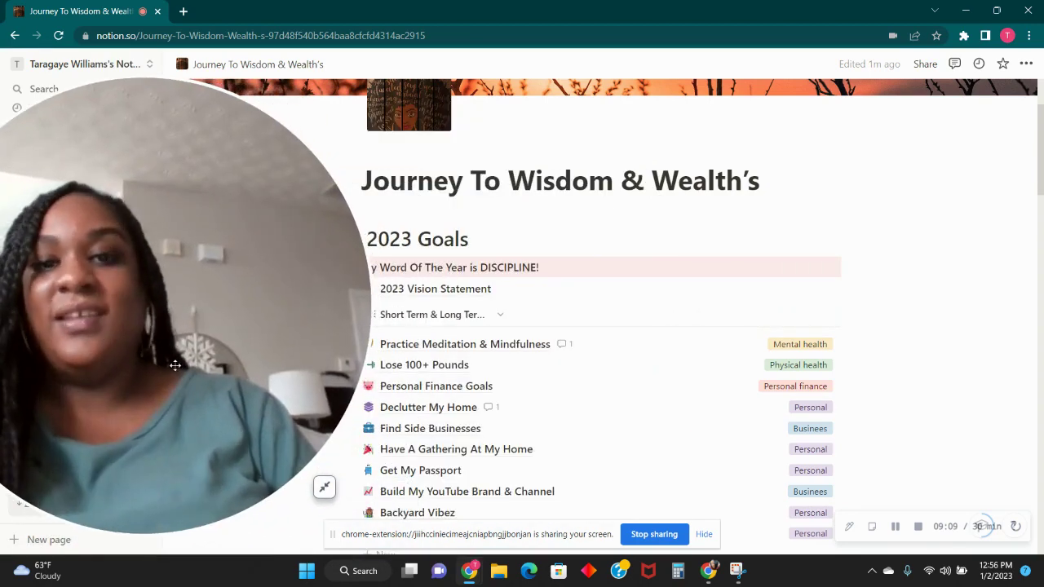
click(323, 487)
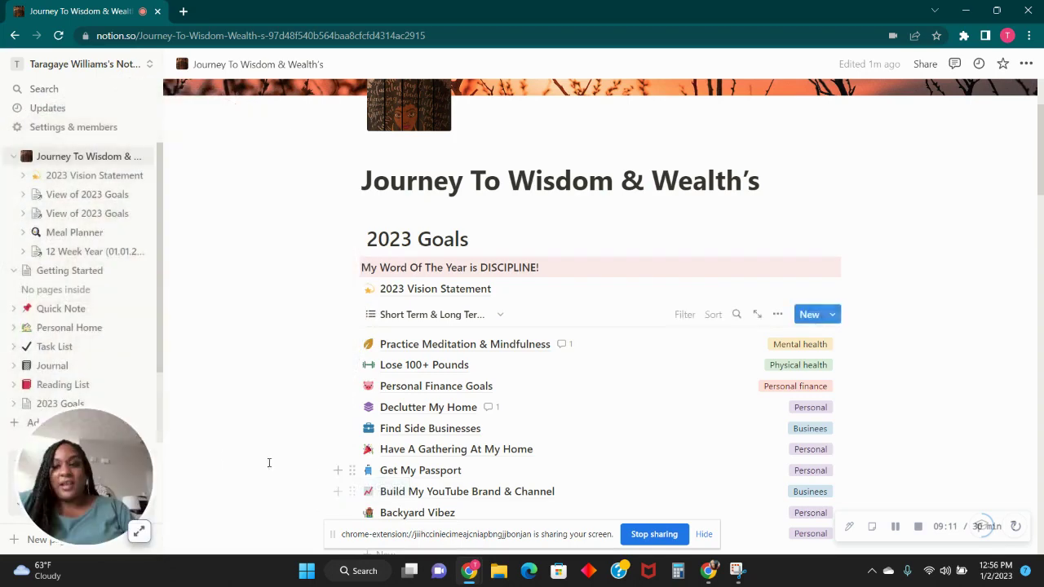
drag(121, 461, 231, 183)
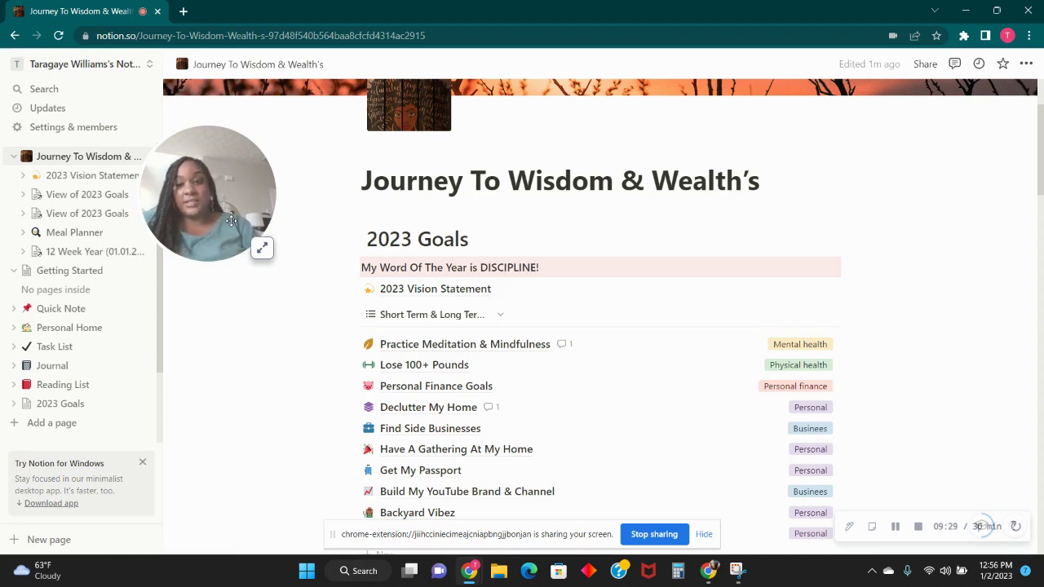
- Open the 2023 Vision Statement page and read the statement through to its end
click(394, 287)
scroll(543, 362, down, 5)
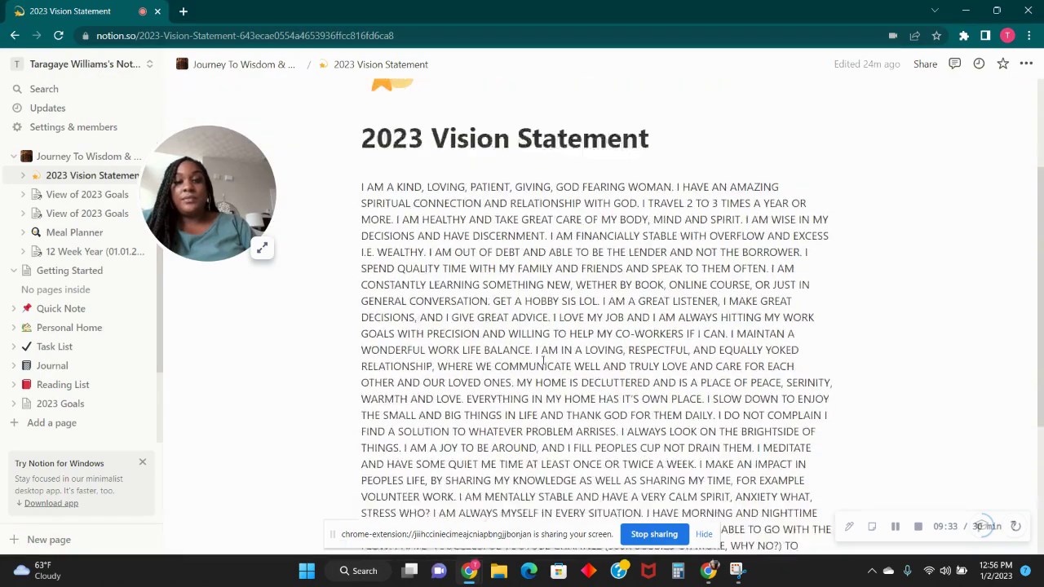
scroll(543, 362, up, 4)
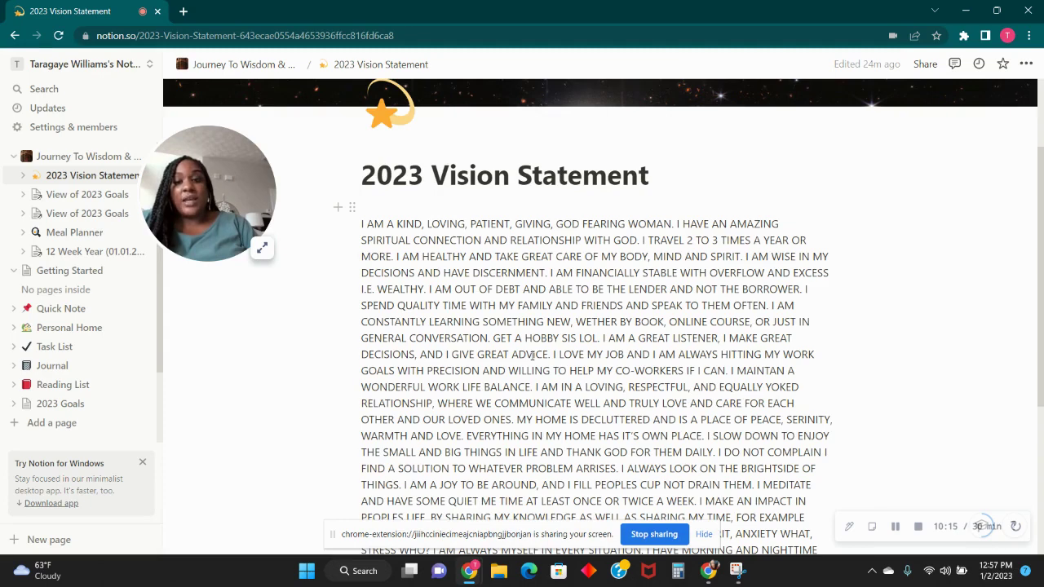
scroll(553, 359, down, 3)
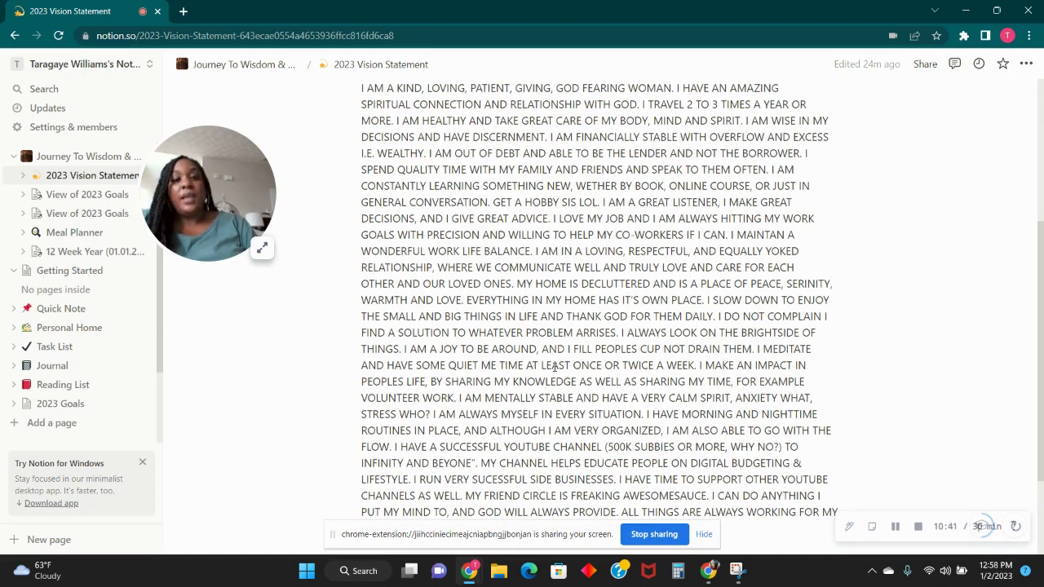
scroll(554, 368, down, 2)
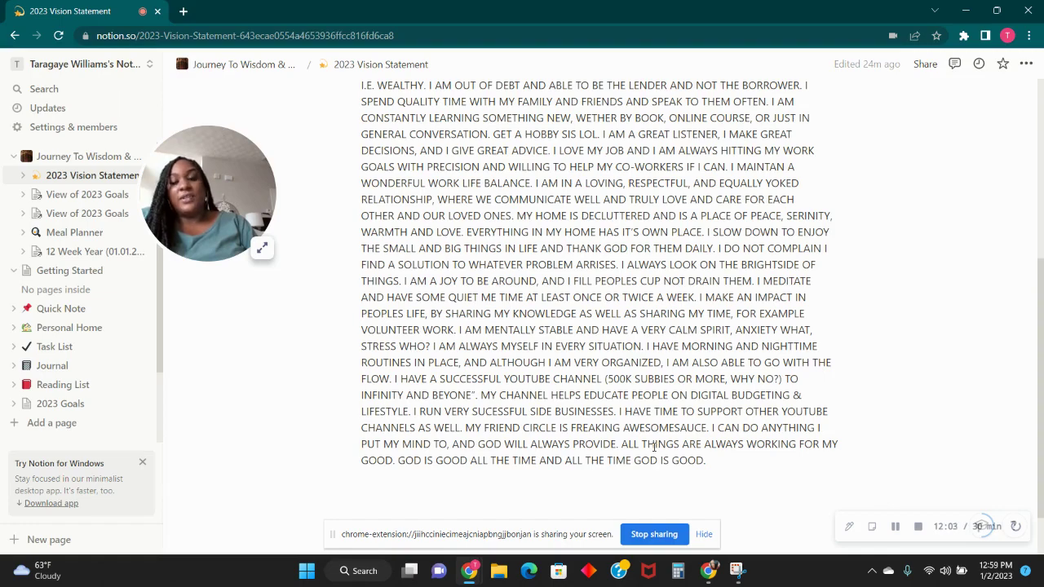
scroll(620, 468, up, 3)
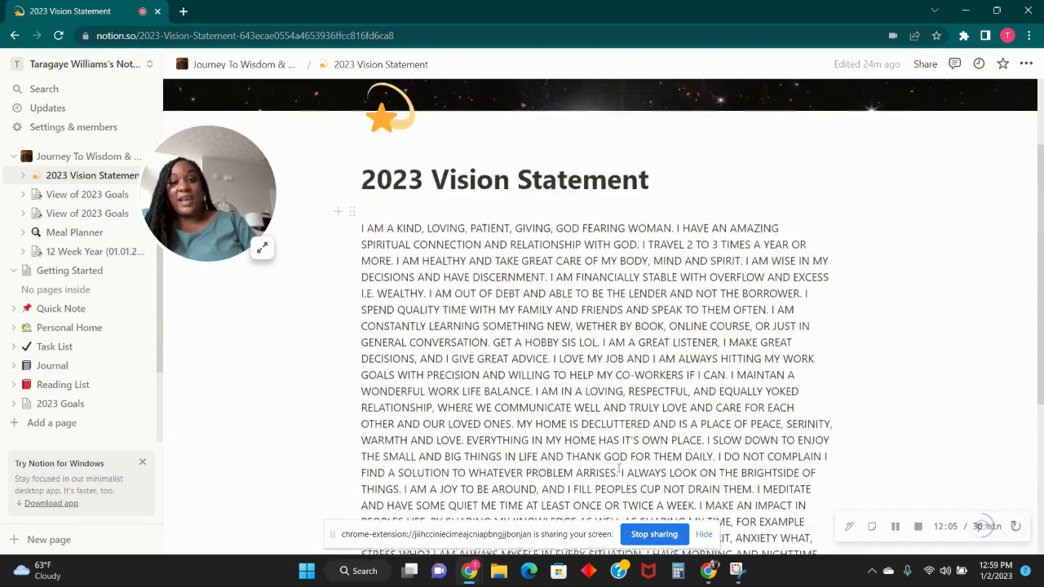
scroll(618, 468, up, 2)
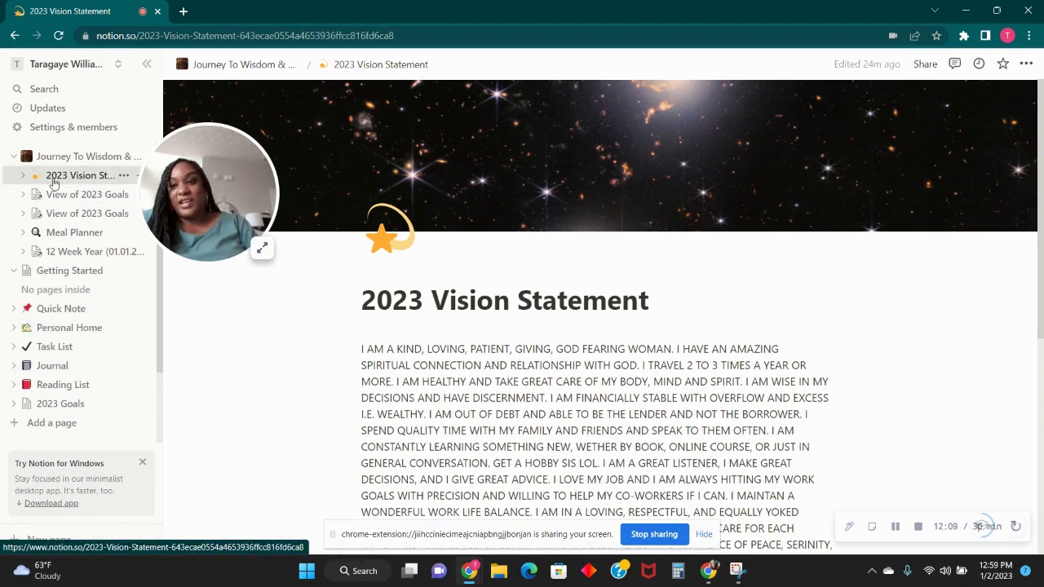
- Return to the Journey To Wisdom & Wealth's page and look through the goals list and the All goals gallery
click(65, 155)
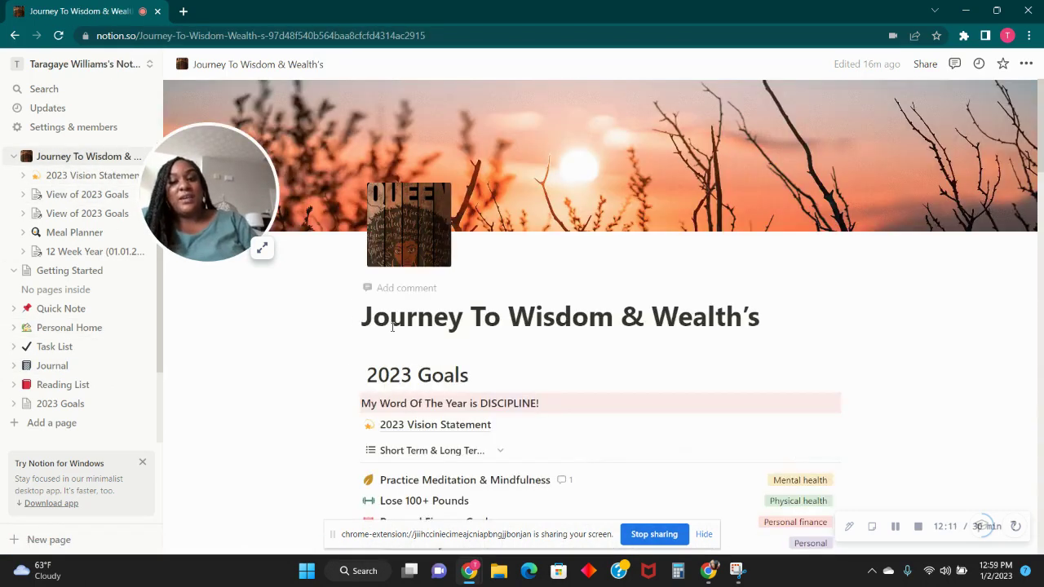
scroll(392, 327, down, 3)
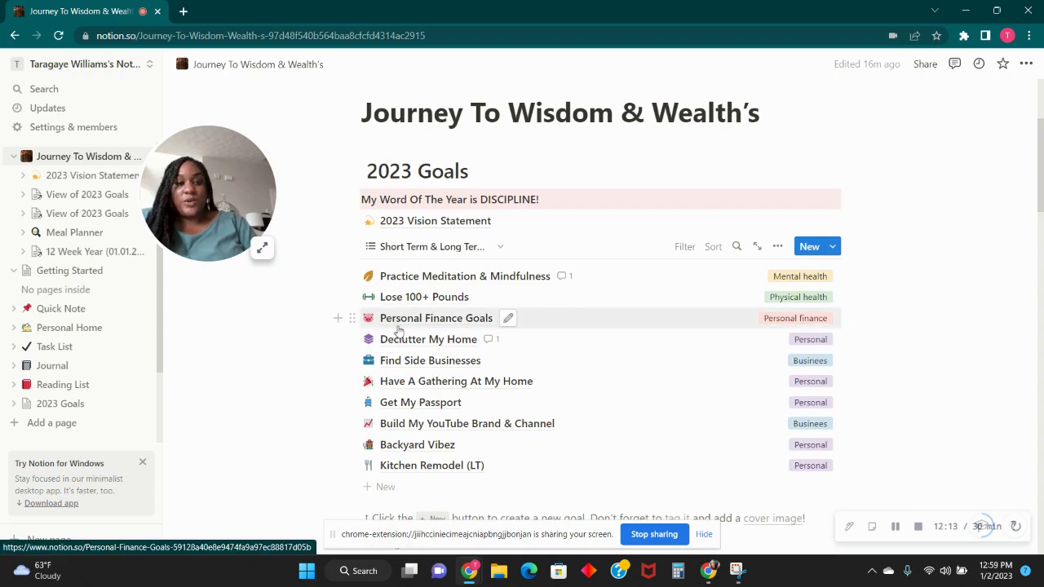
scroll(587, 370, down, 1)
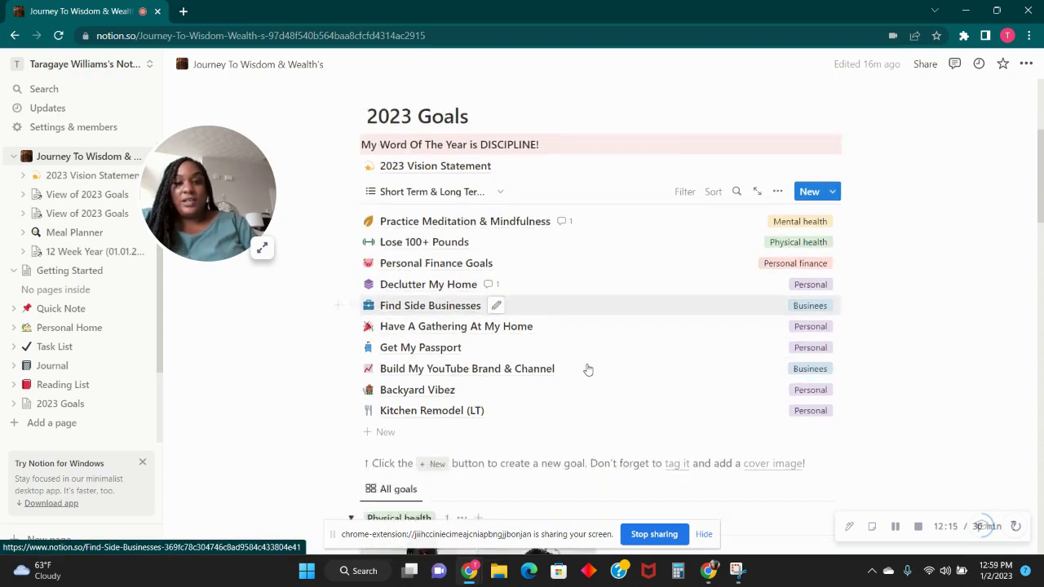
scroll(588, 369, down, 15)
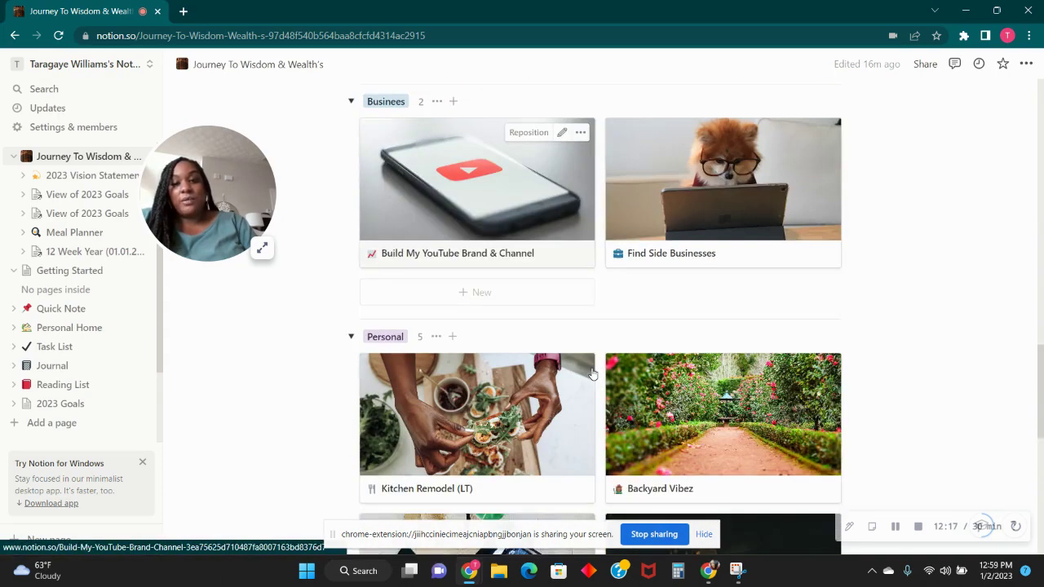
scroll(592, 373, down, 6)
scroll(589, 371, up, 5)
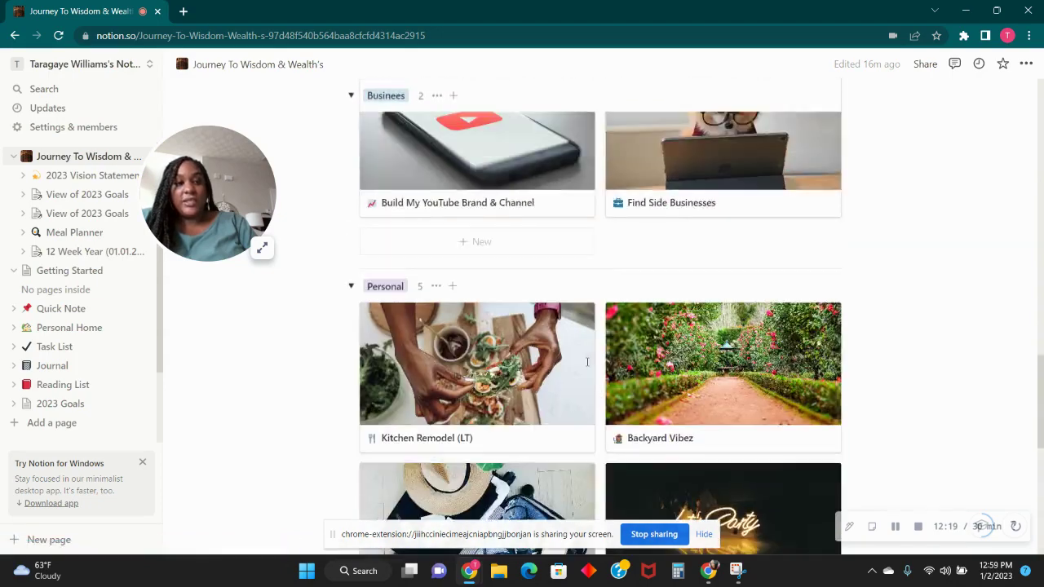
scroll(586, 362, up, 12)
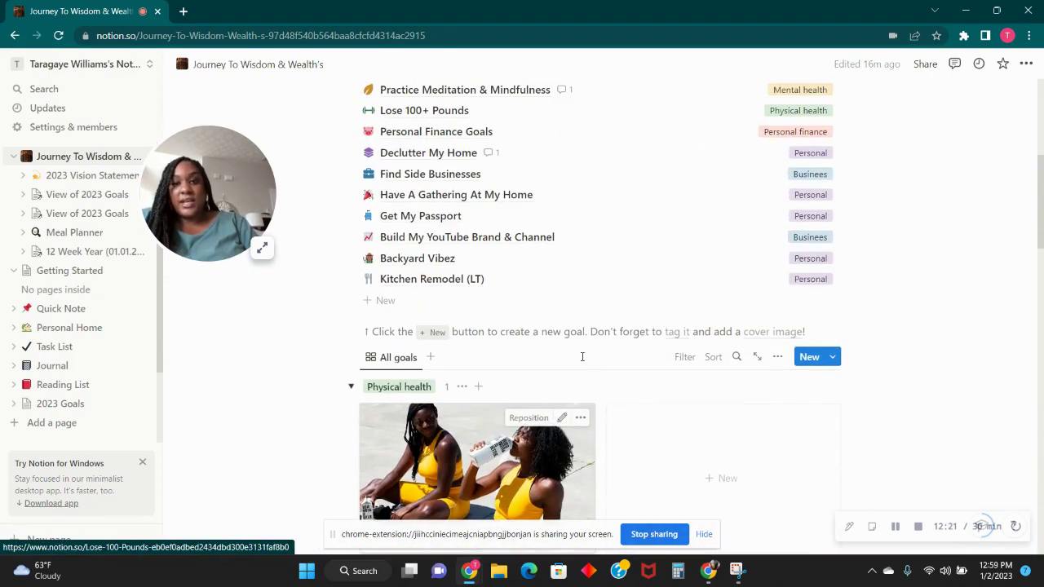
scroll(582, 357, up, 2)
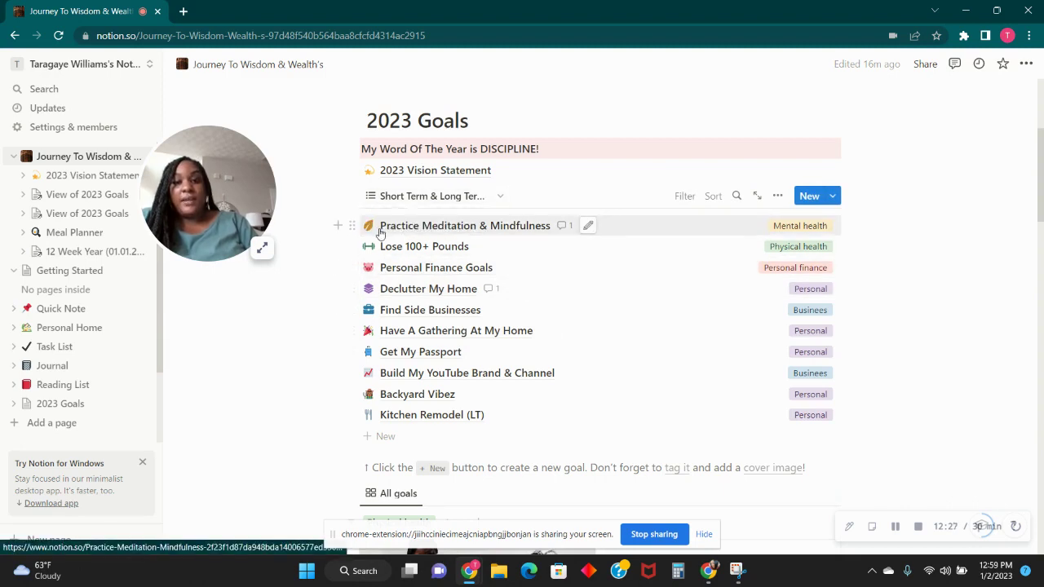
- Open the Practice Meditation & Mindfulness goal and change its family to-do to "Call My Family members & Friends more"
click(380, 232)
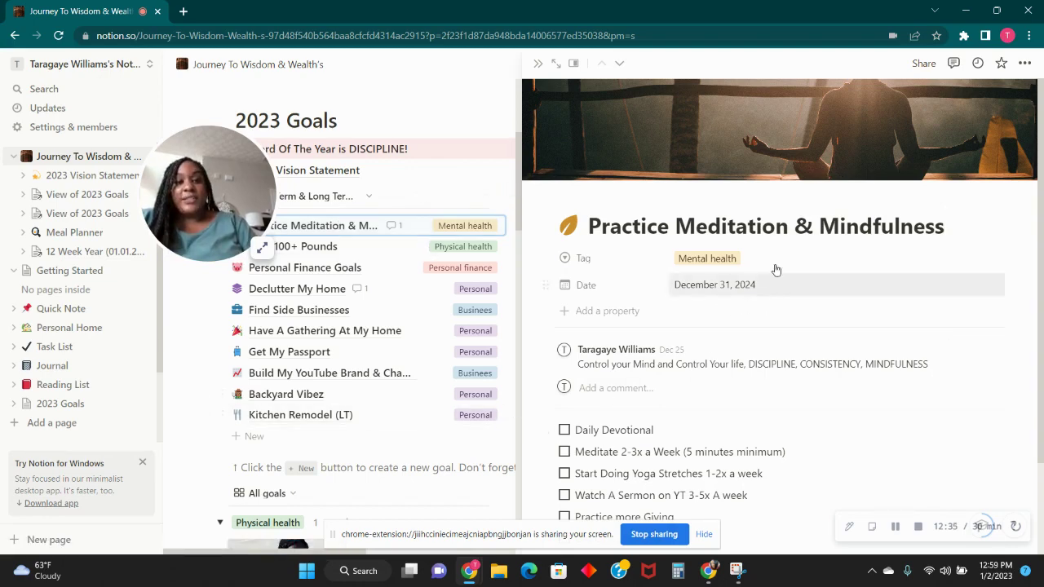
scroll(788, 285, down, 2)
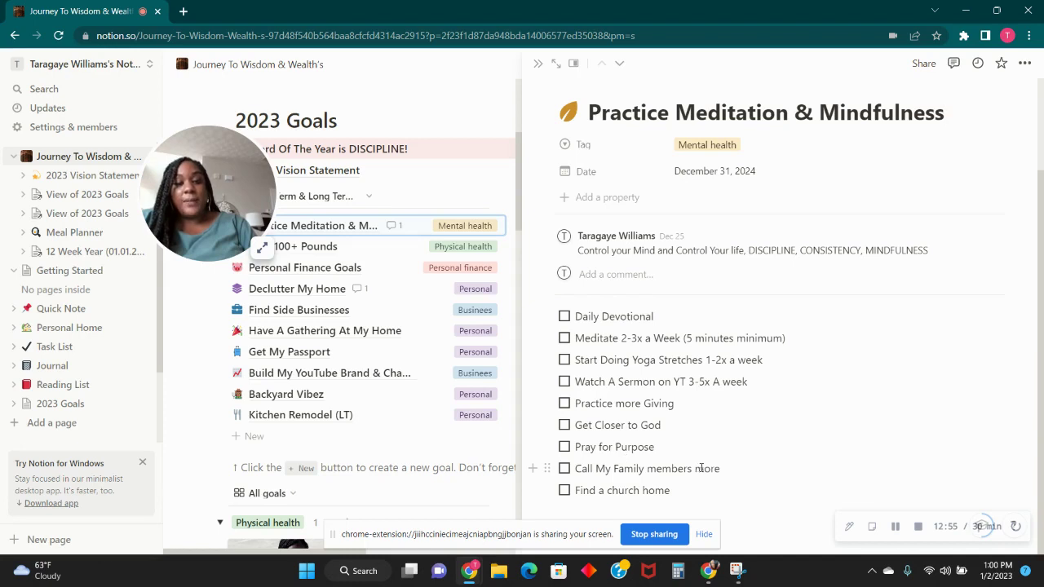
double_click(629, 469)
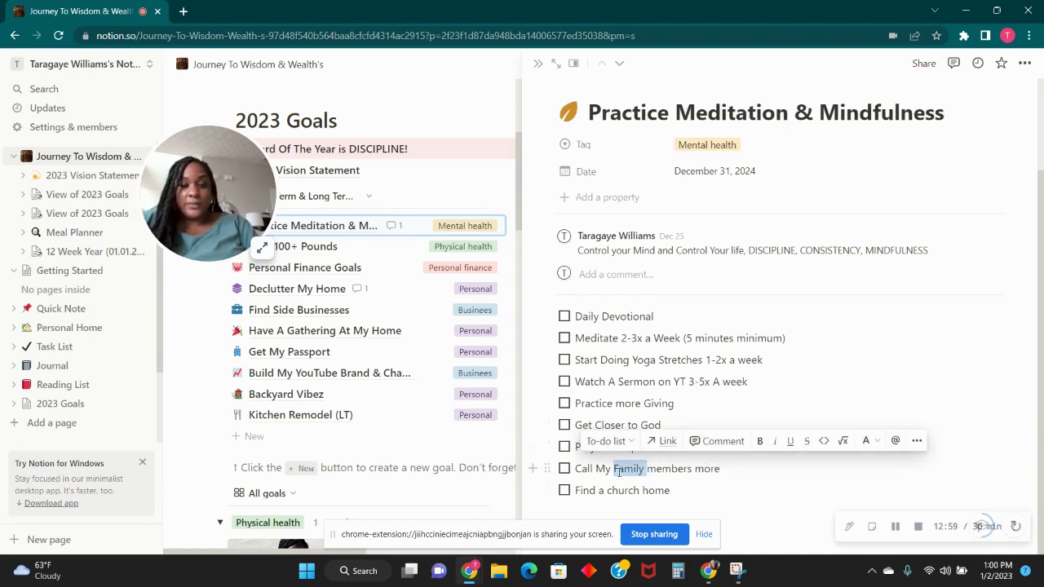
click(640, 475)
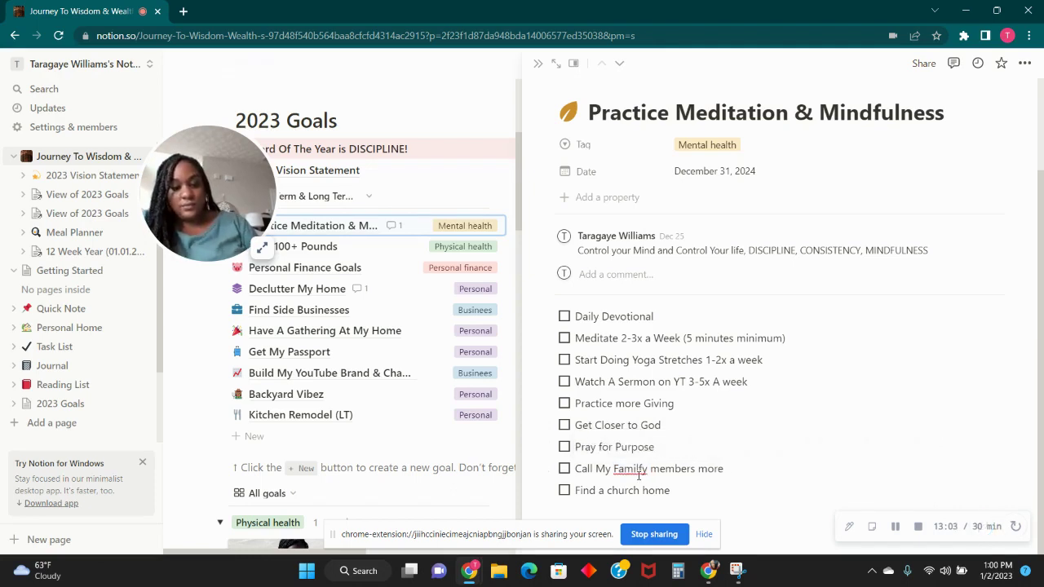
text(& fR)
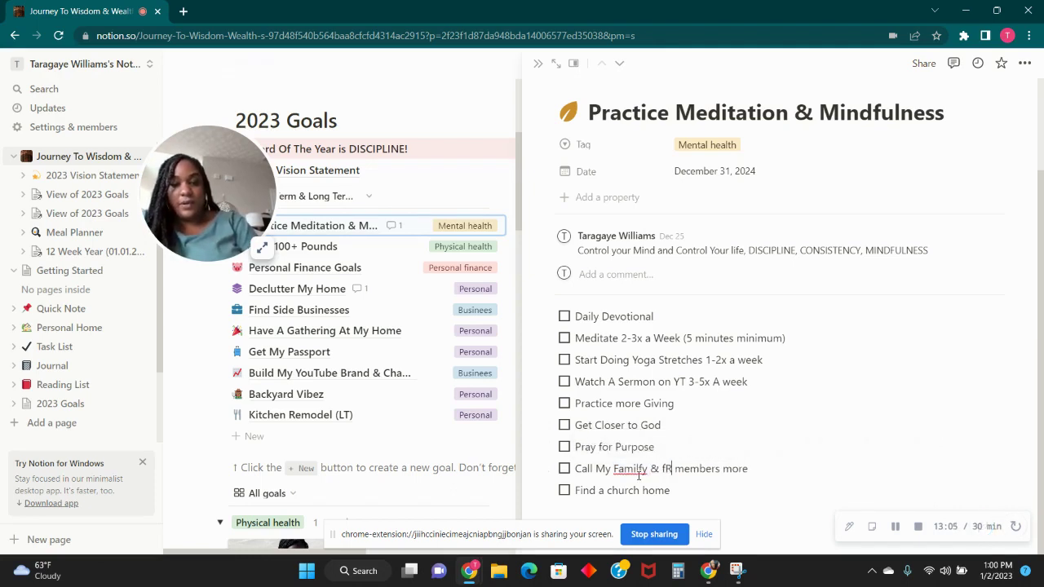
key(BackSpace)
key(BackSpace)
key(BackSpace)
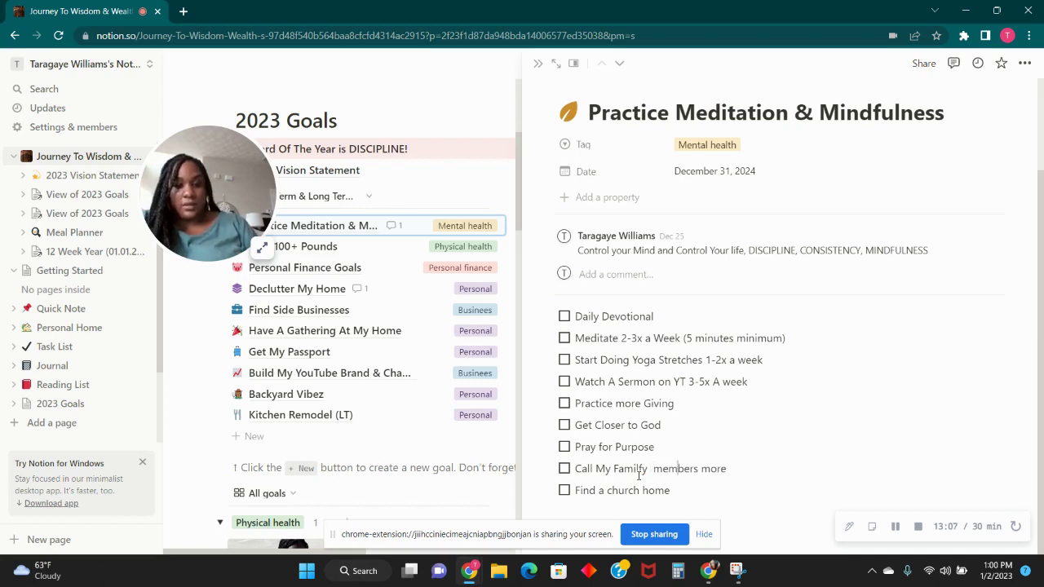
text(members )
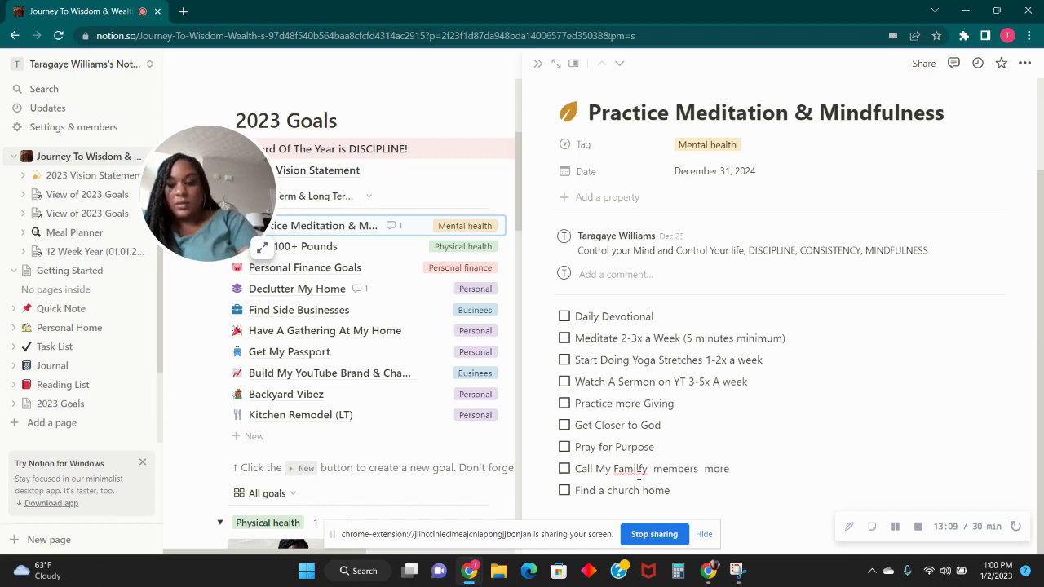
text(&)
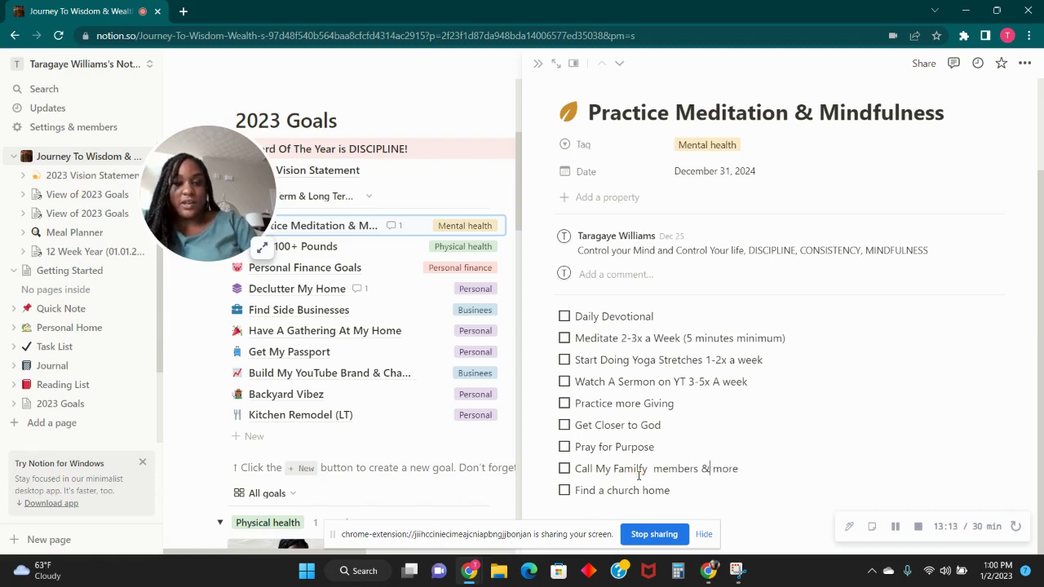
text( Friends)
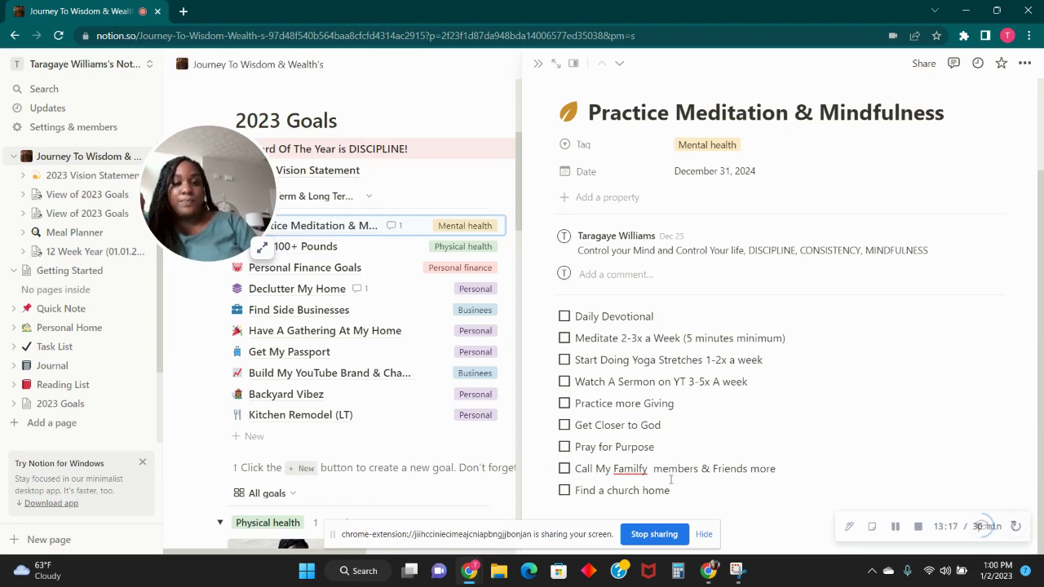
key(BackSpace)
key(BackSpace)
text(y)
key(BackSpace)
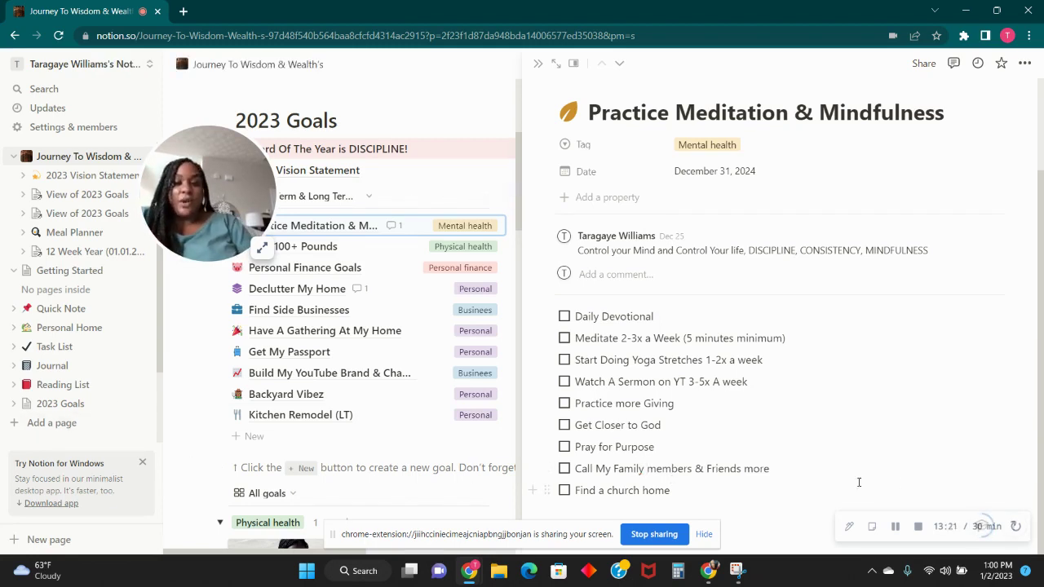
- Review the to-do lists of the Lose 100+ Pounds goal and the Personal Finance Goals entry
click(274, 247)
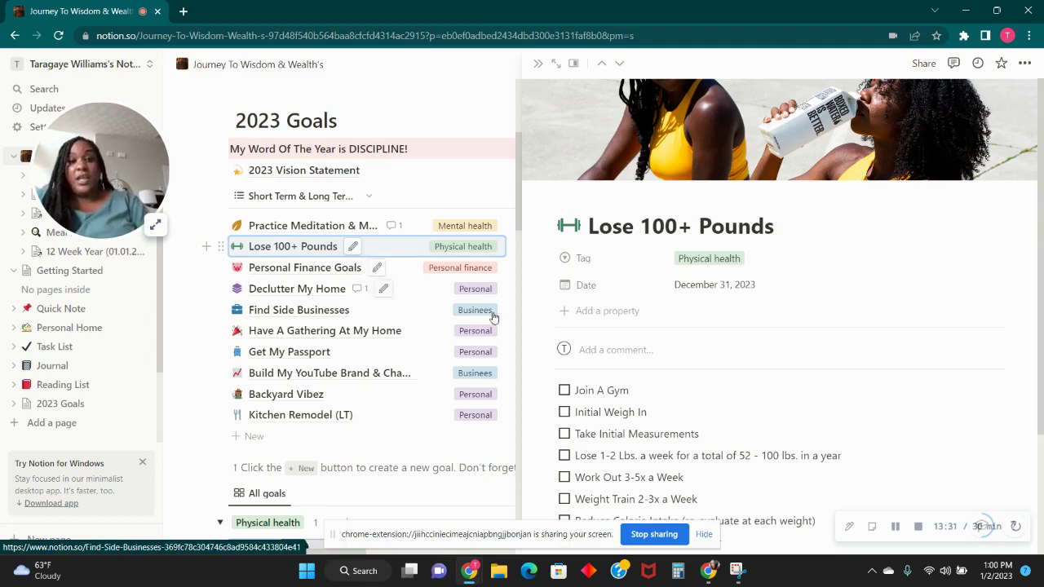
scroll(914, 359, down, 2)
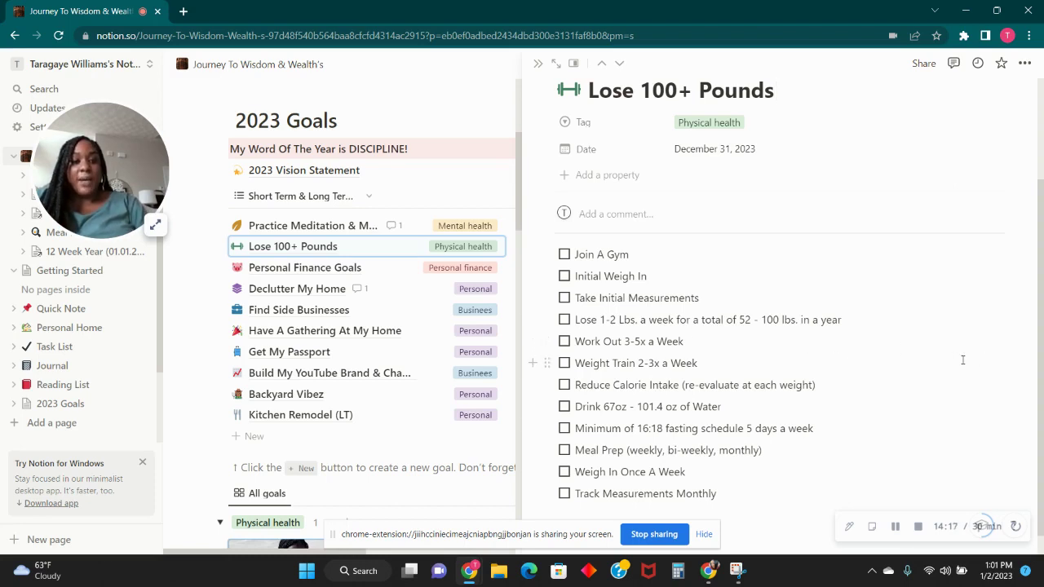
click(297, 269)
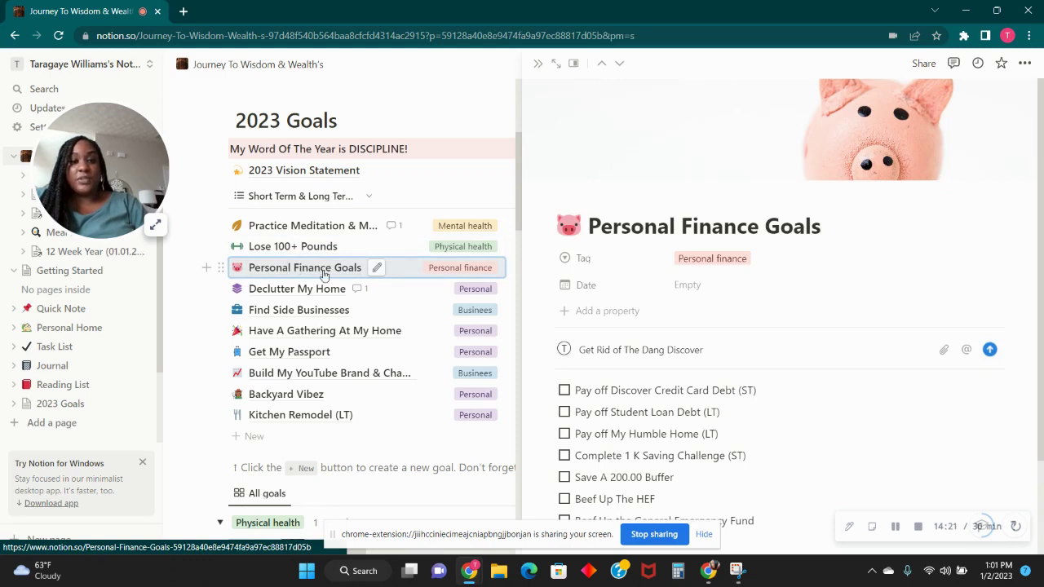
scroll(793, 389, down, 2)
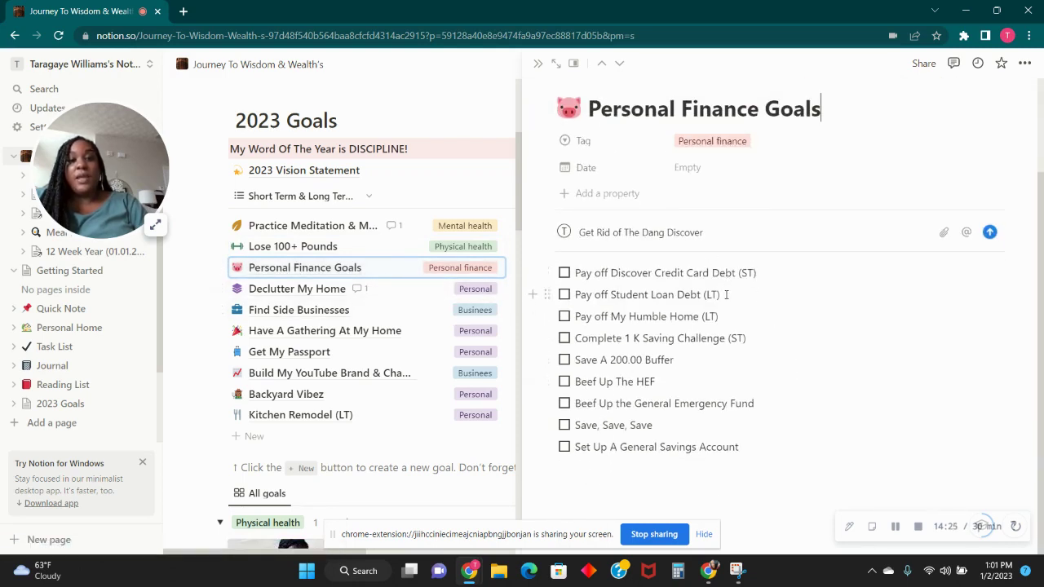
scroll(800, 329, up, 1)
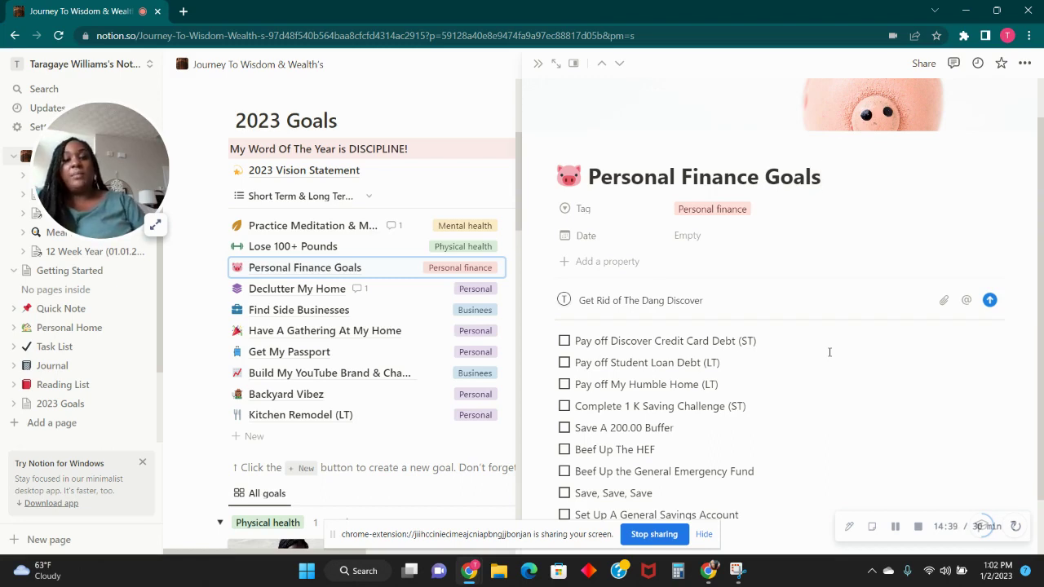
- Read the rest of the Personal Finance Goals to-do list and review the Declutter My Home goal's list
scroll(830, 353, down, 1)
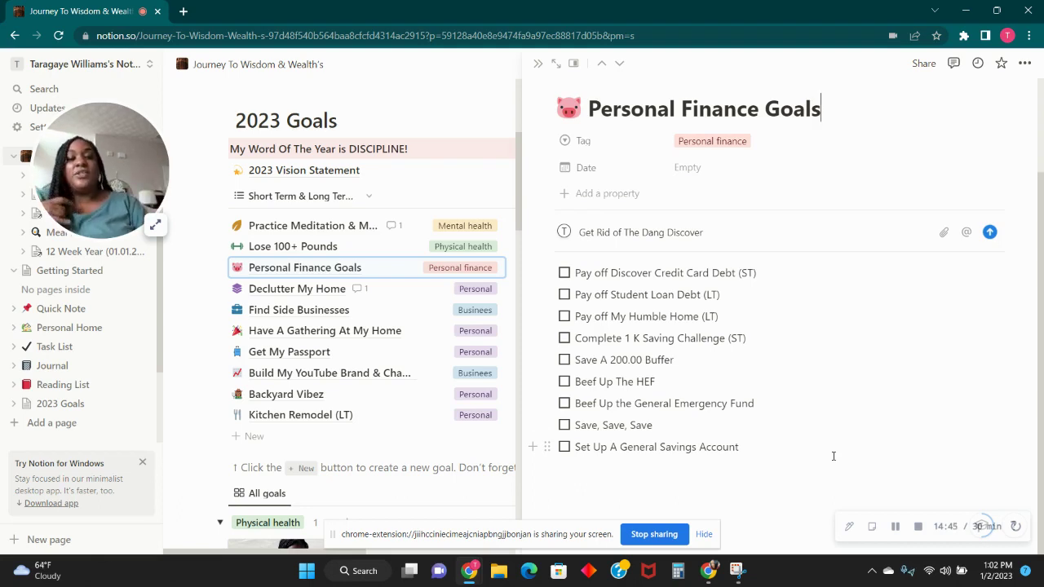
click(289, 294)
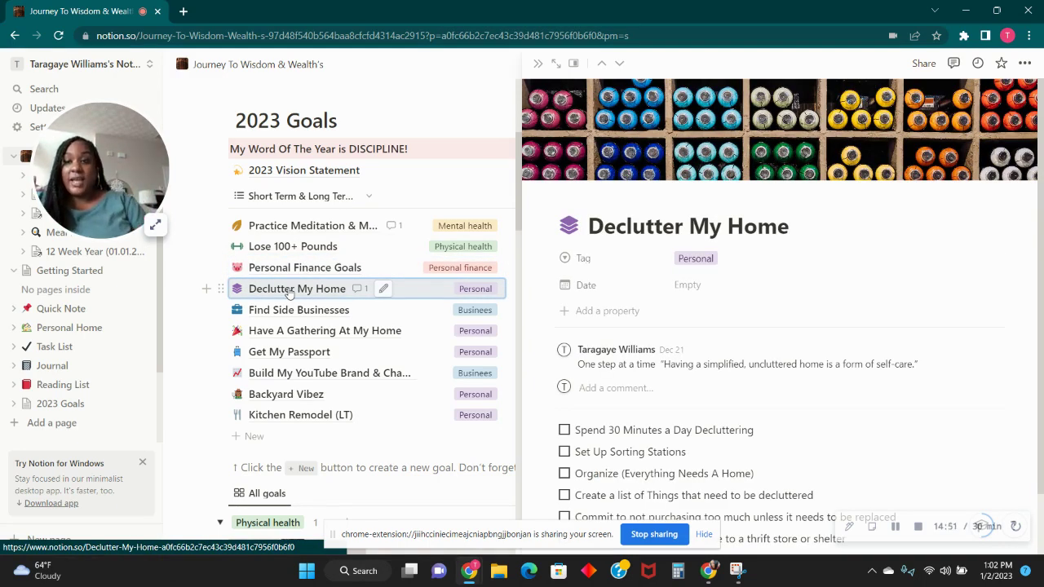
click(154, 225)
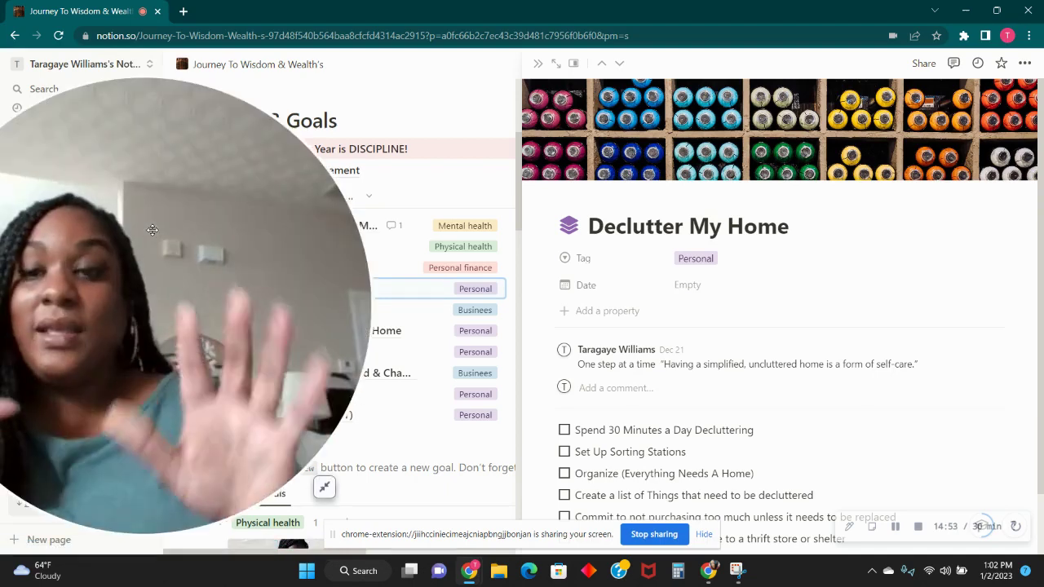
drag(153, 230, 330, 246)
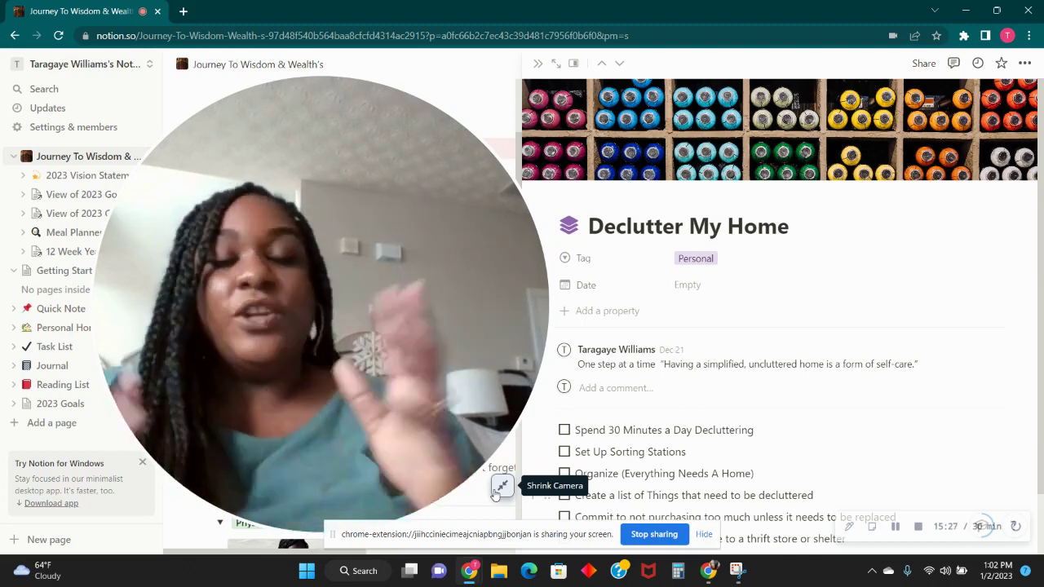
click(499, 488)
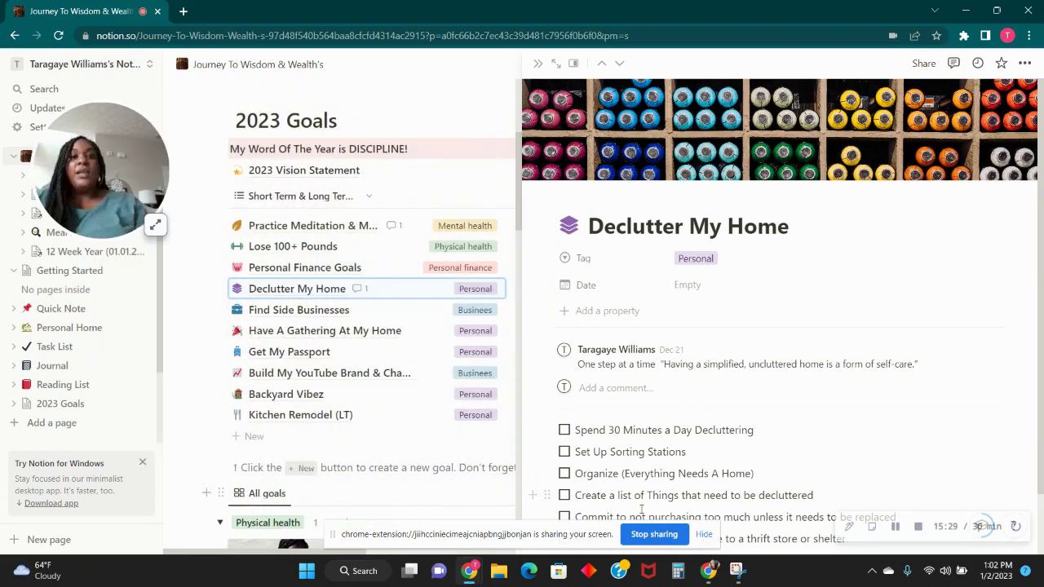
scroll(854, 403, down, 2)
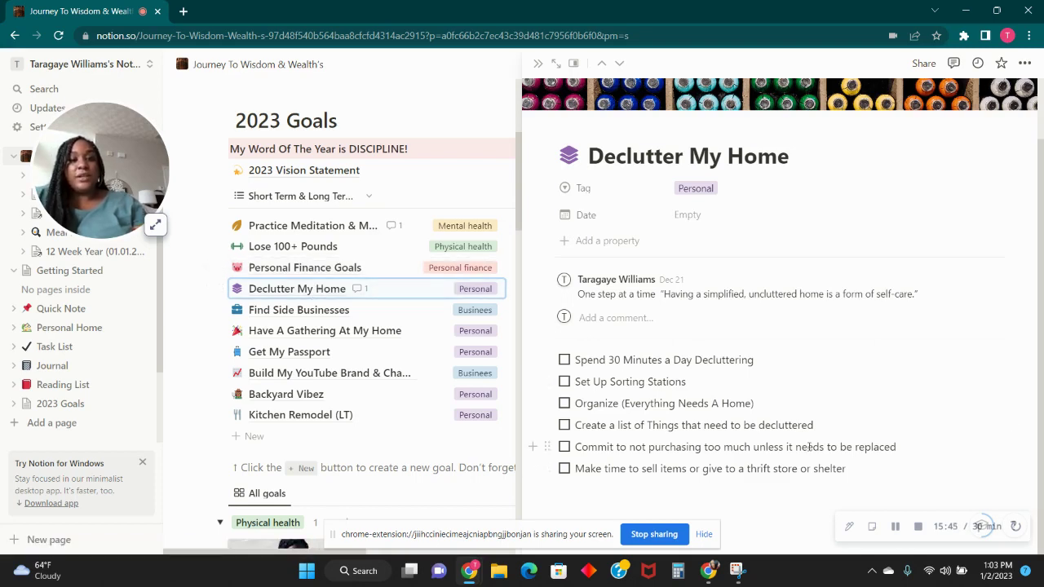
- Revisit the Practice Meditation & Mindfulness, Lose 100+ Pounds and Personal Finance Goals entries and return to the Declutter My Home to-do list
click(341, 232)
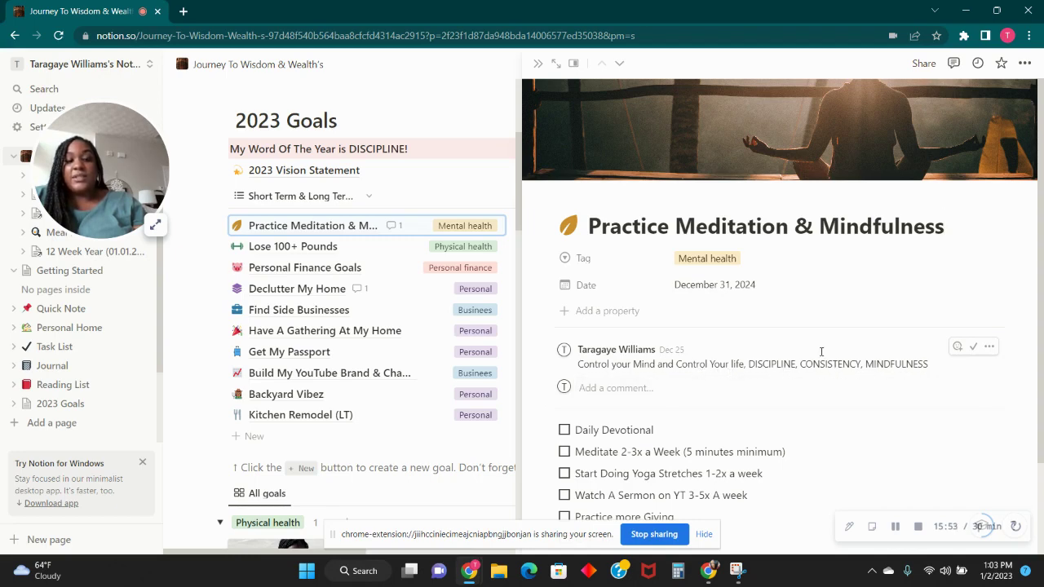
click(272, 254)
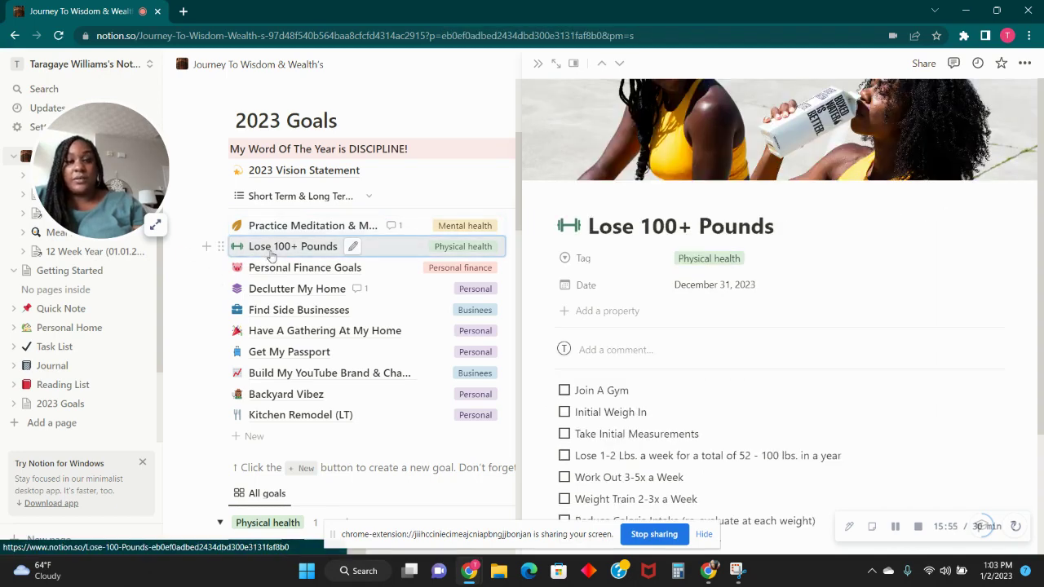
click(285, 275)
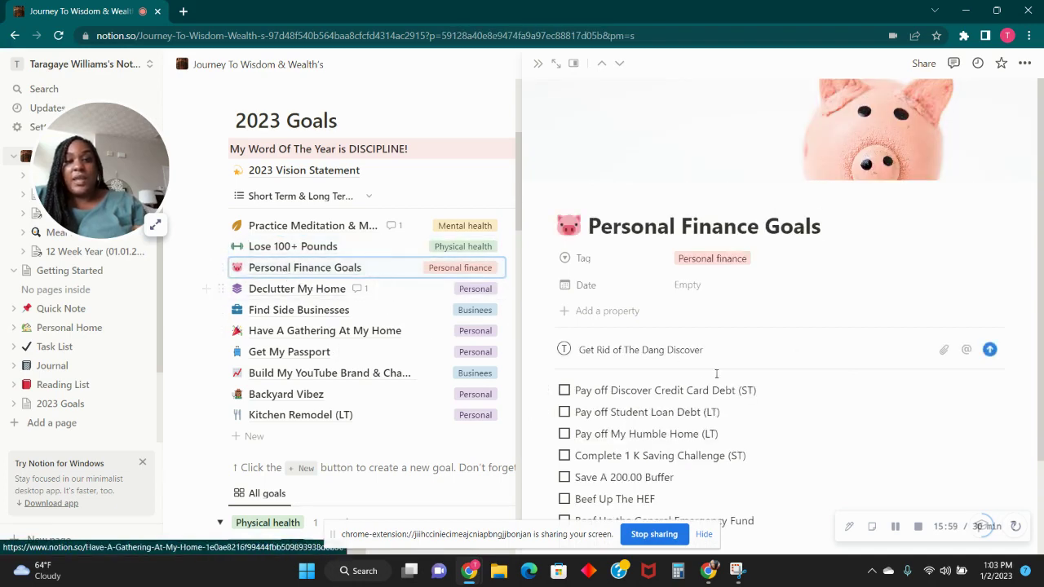
click(303, 297)
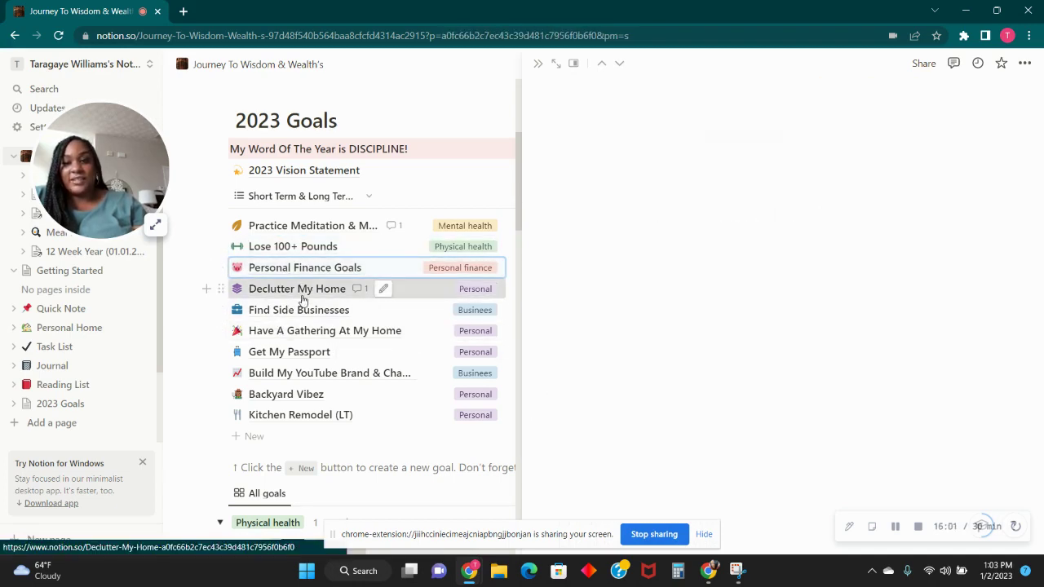
scroll(669, 367, down, 1)
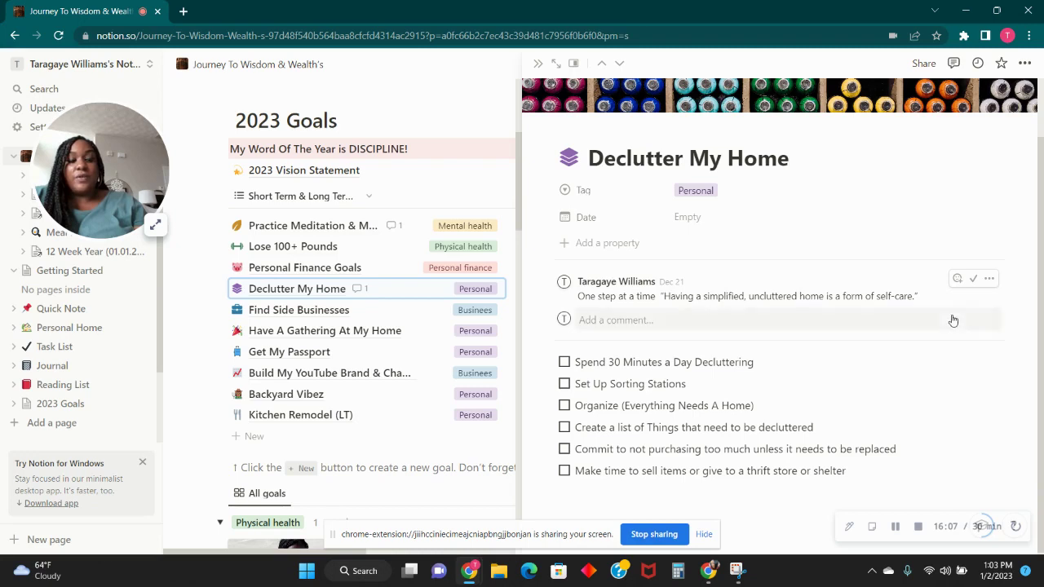
scroll(930, 350, down, 1)
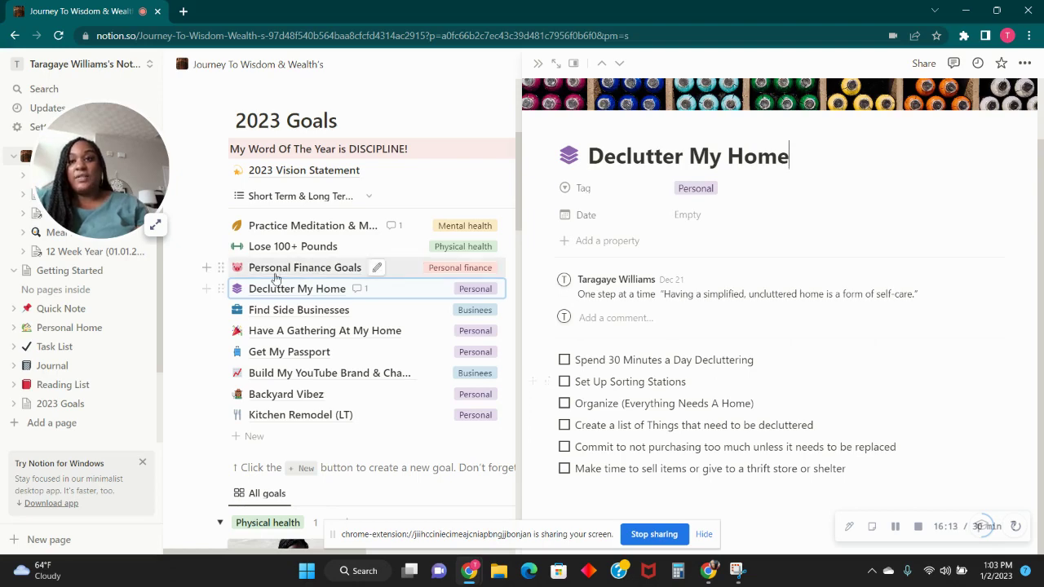
click(157, 226)
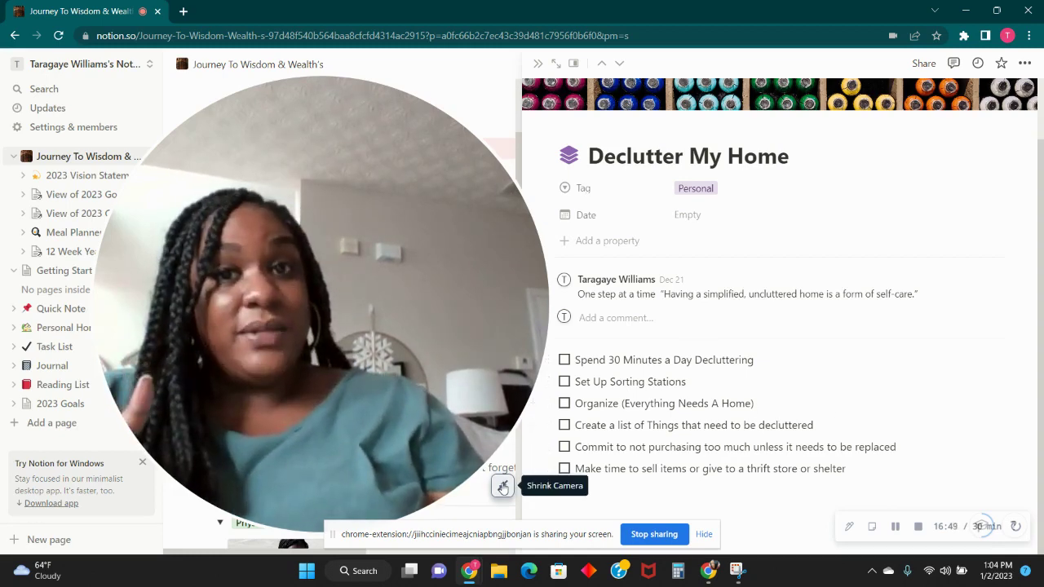
click(997, 576)
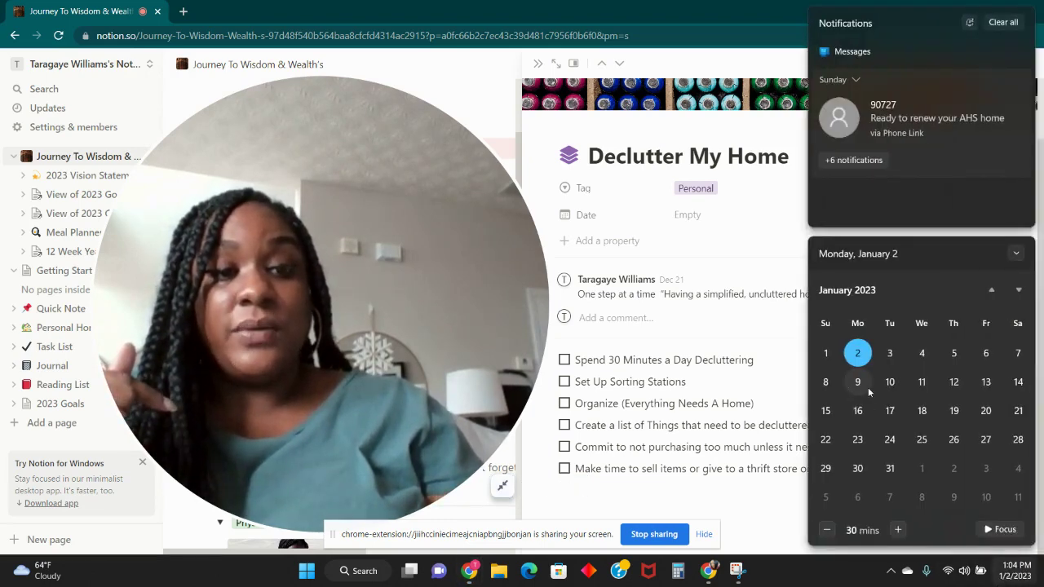
click(1010, 569)
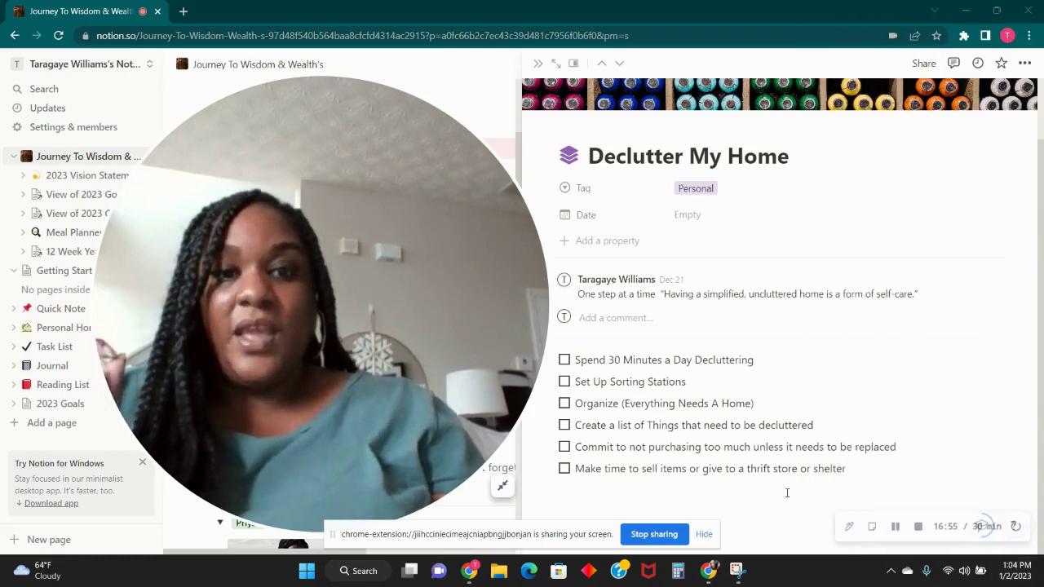
click(502, 486)
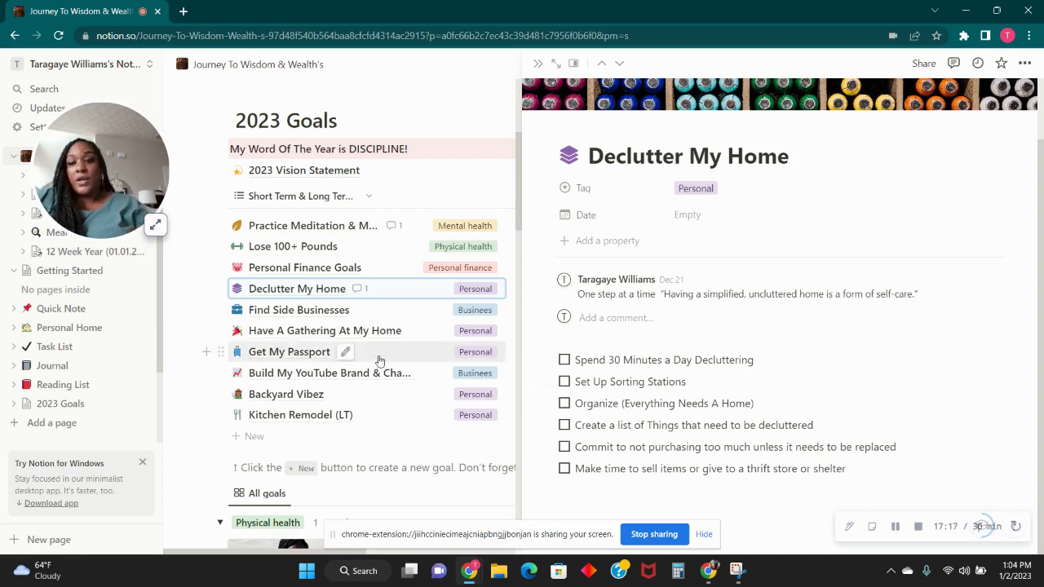
- Review the to-do lists of the Find Side Businesses and Have A Gathering At My Home goals
click(320, 317)
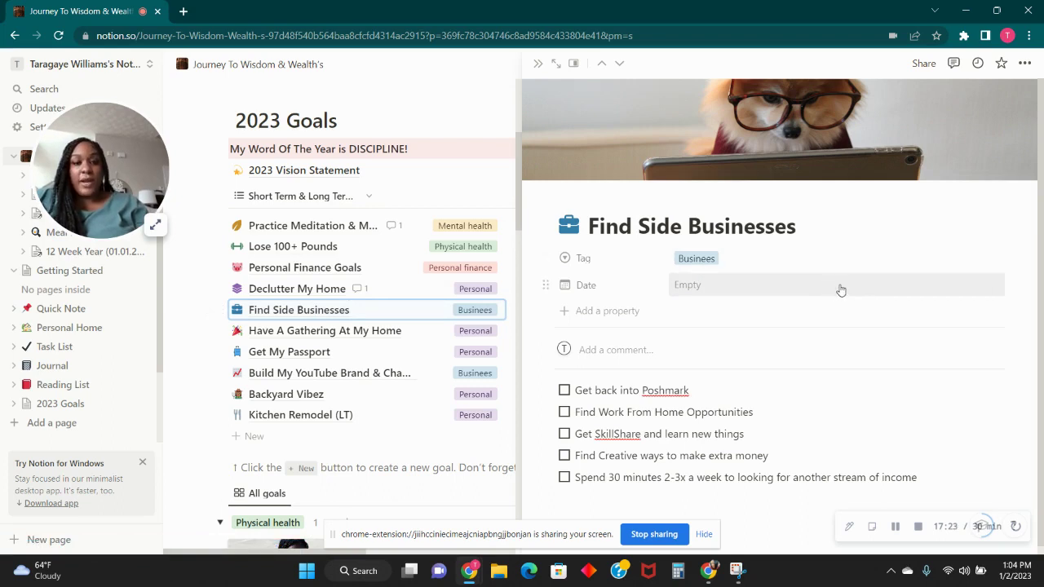
scroll(843, 291, down, 1)
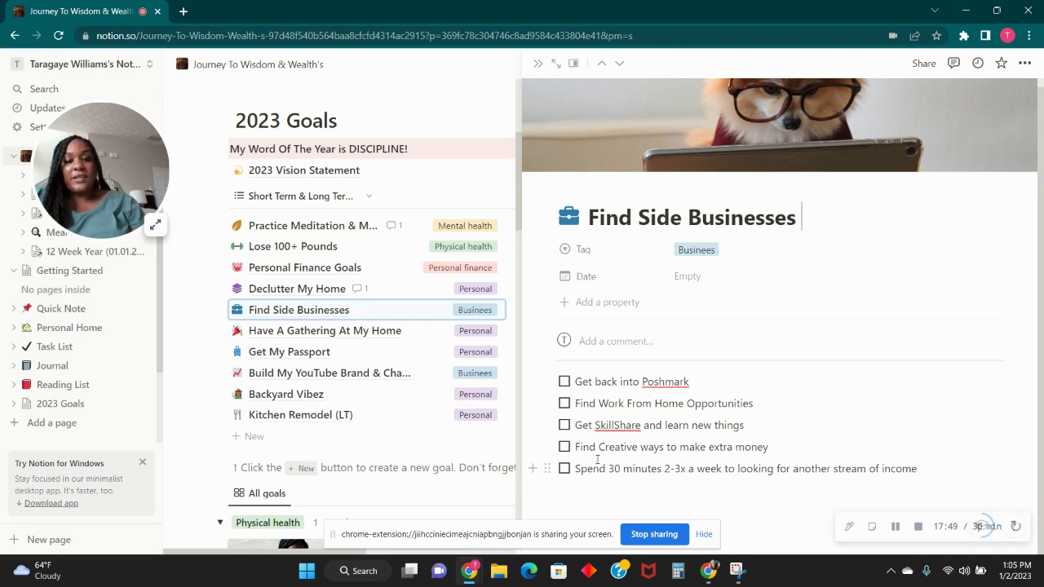
click(155, 224)
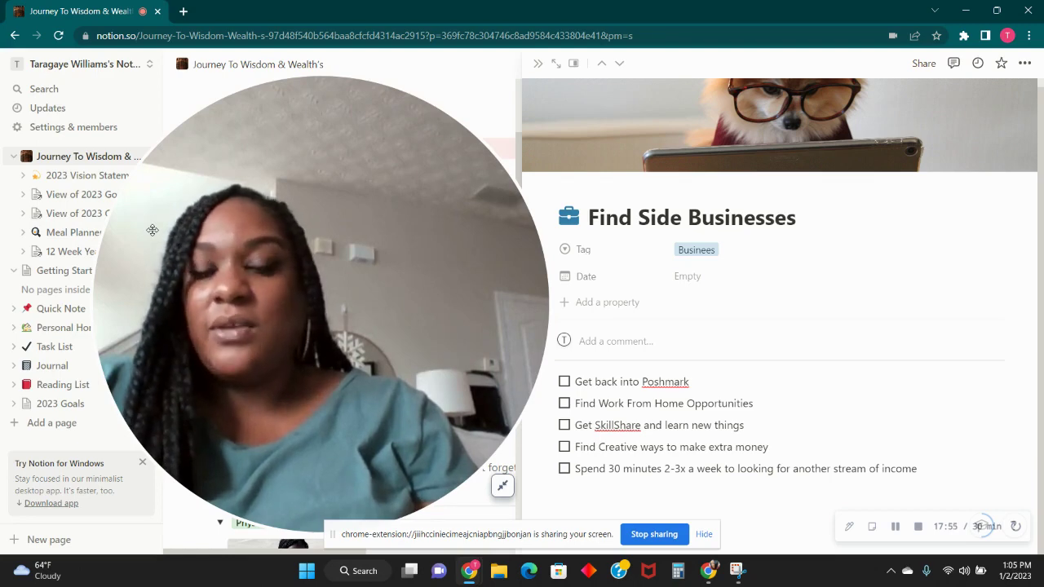
click(502, 487)
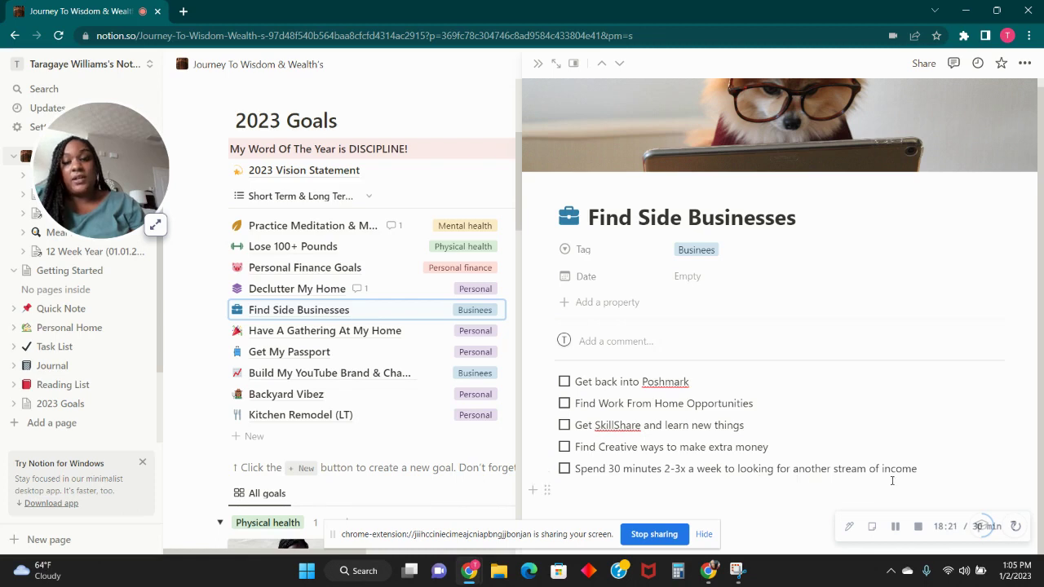
click(298, 339)
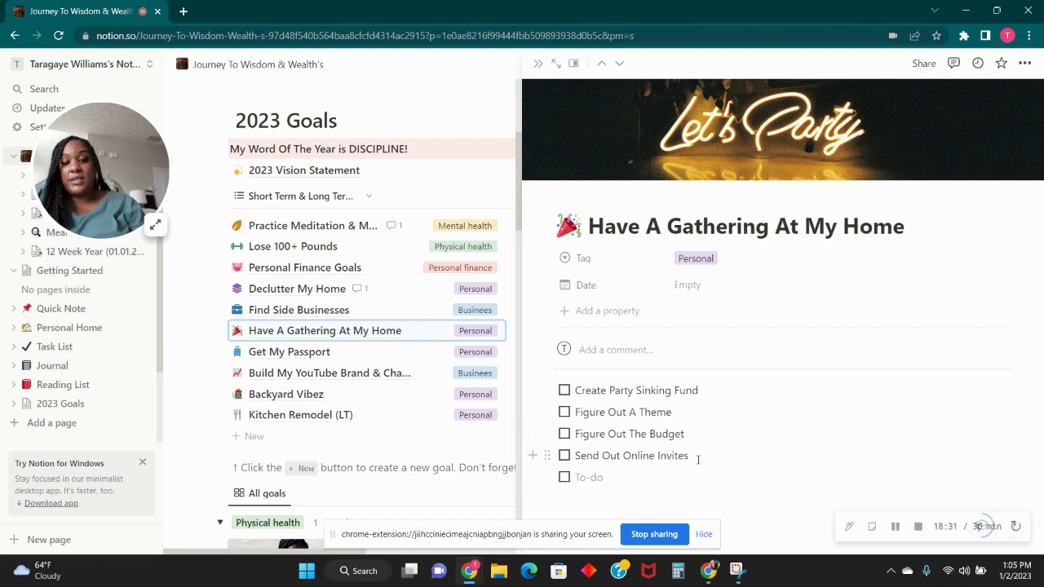
click(298, 310)
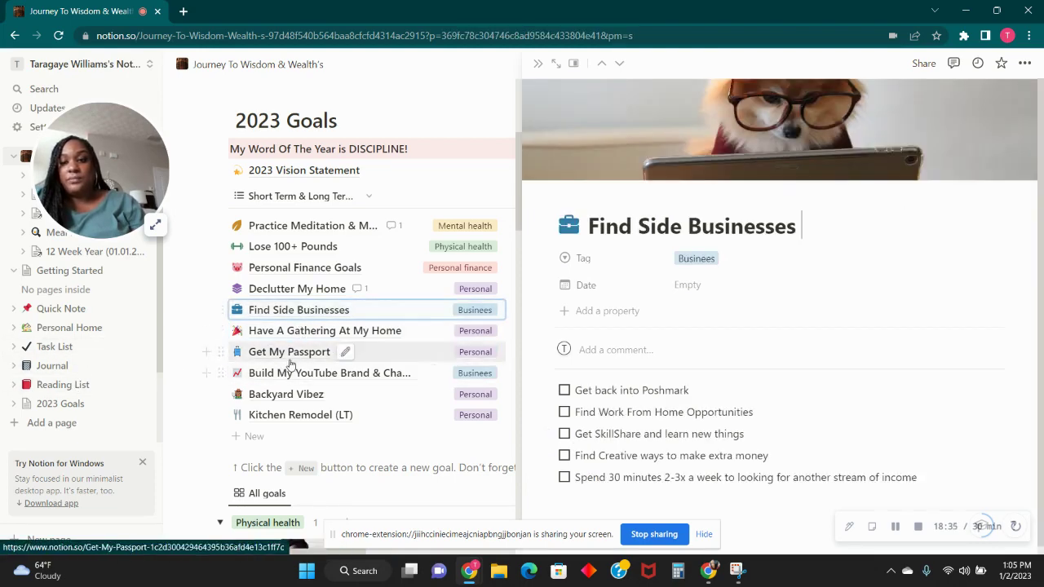
- Open the Get My Passport goal and mark its "Setup a Travel Sinking Fund" to-do as done
click(291, 356)
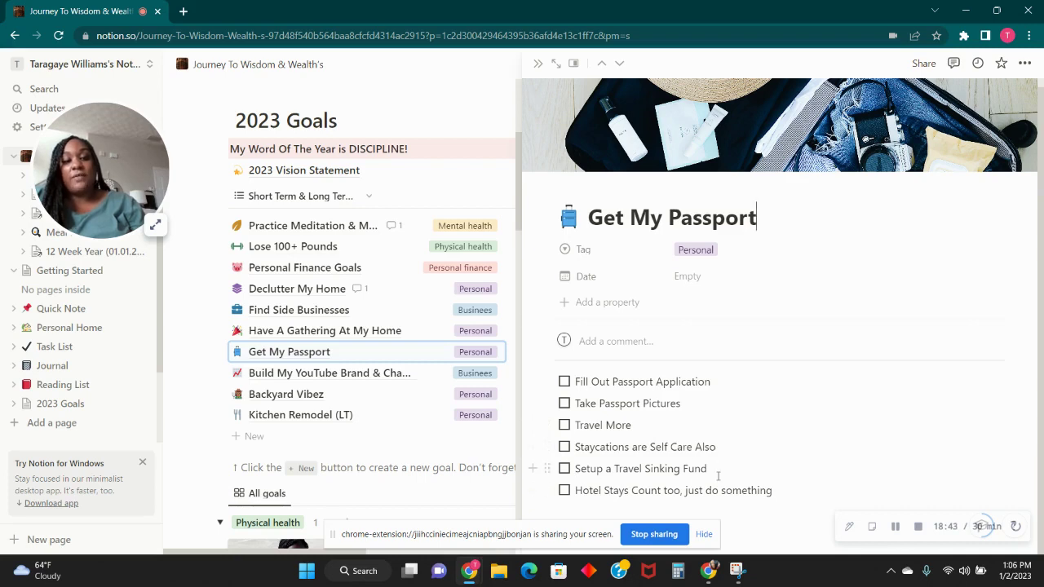
click(564, 468)
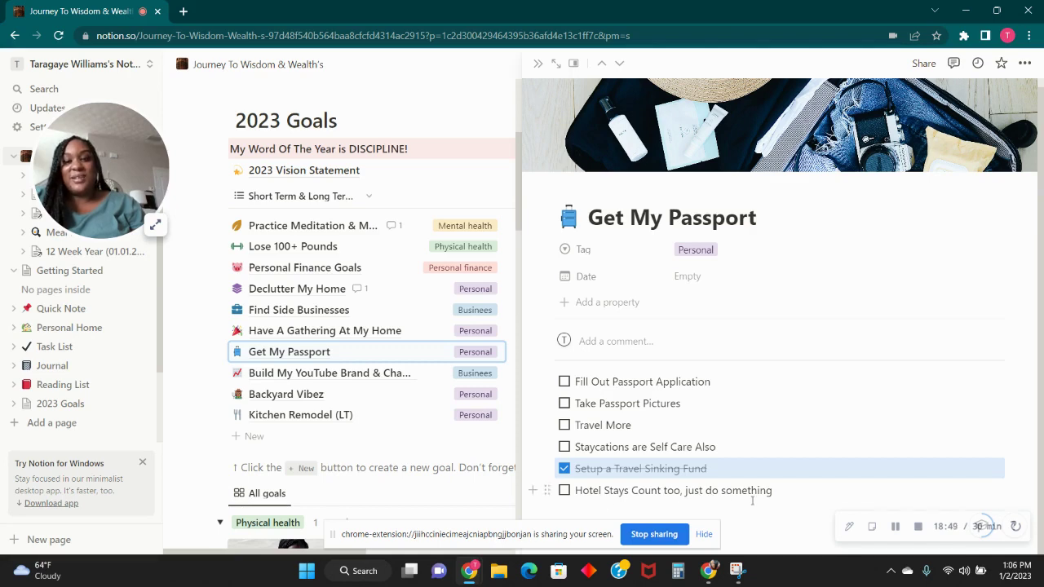
- Open the Build My YouTube Brand & Channel goal and read its to-do list through to the end
click(308, 377)
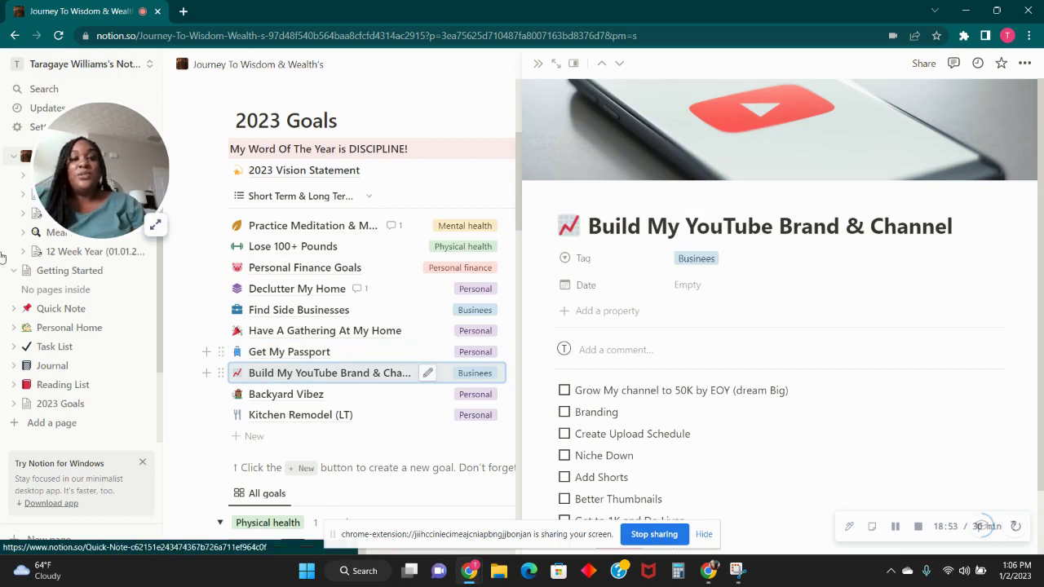
click(953, 232)
scroll(893, 311, down, 1)
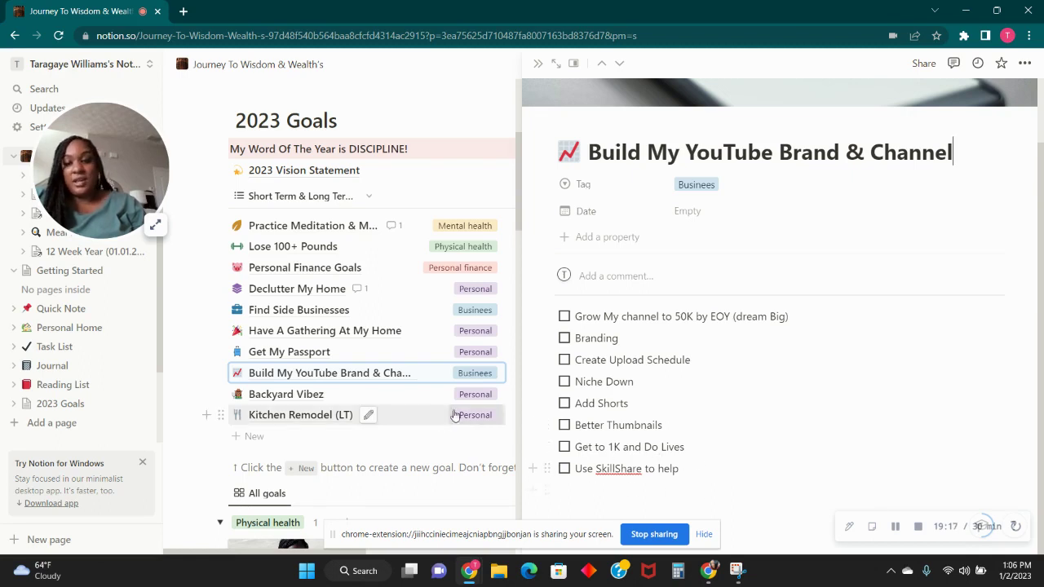
- Review the to-do lists of the Backyard Vibez and Kitchen Remodel (LT) goals
click(307, 396)
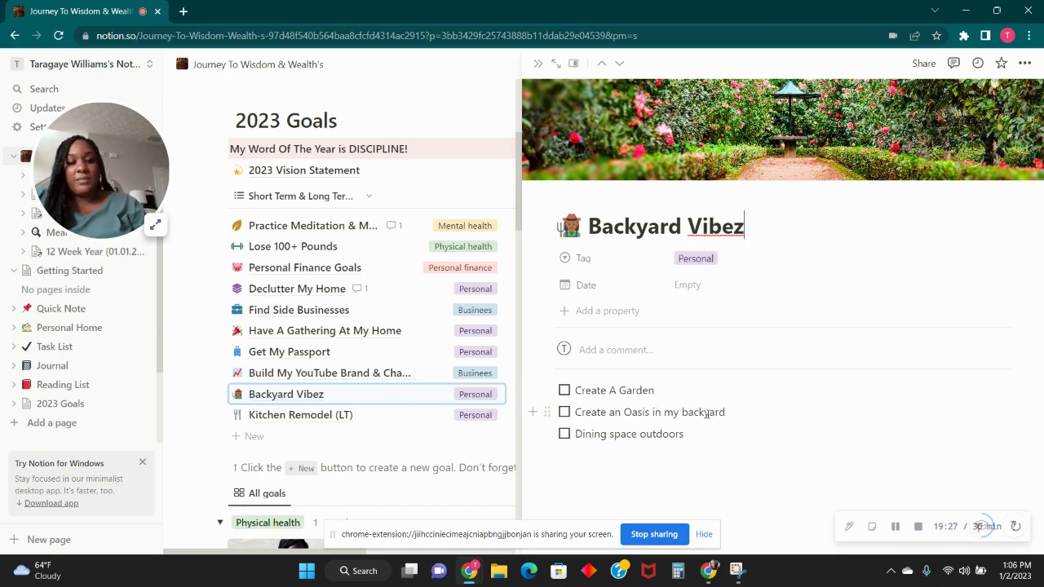
click(301, 418)
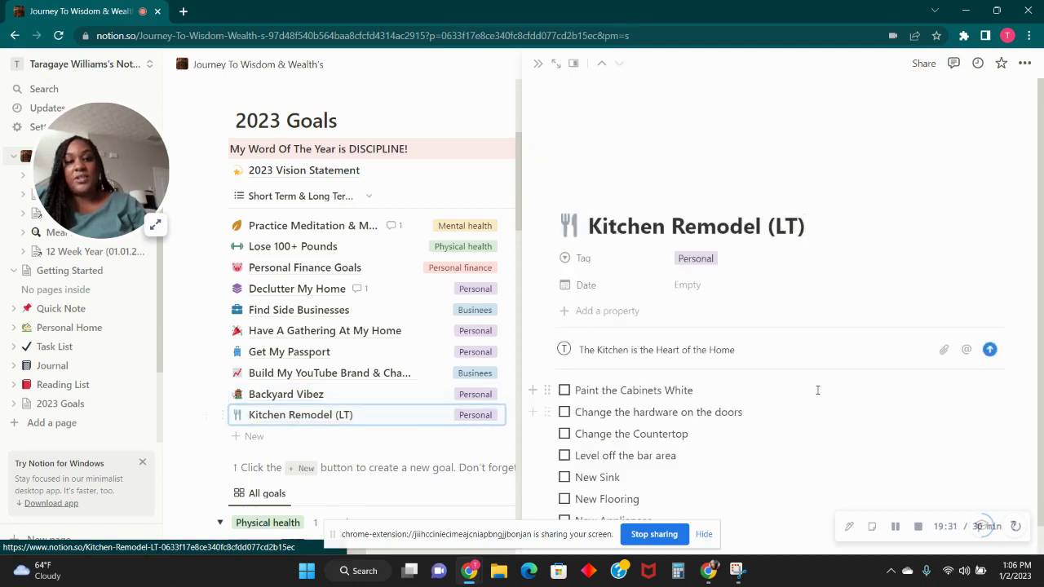
scroll(815, 306, down, 1)
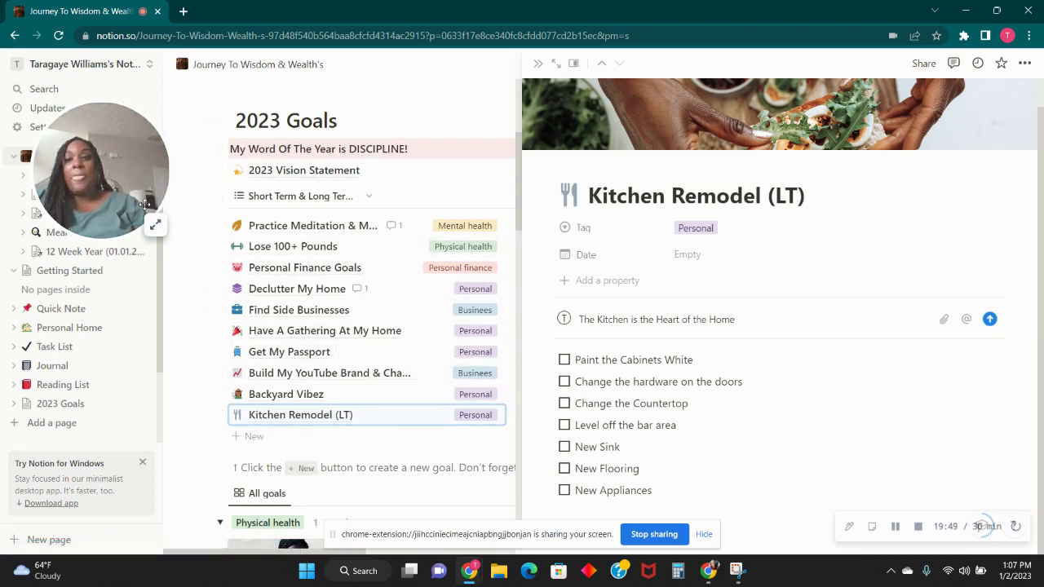
- Return to the full Journey To Wisdom & Wealth's page and look from its cover down to the All goals gallery
click(112, 162)
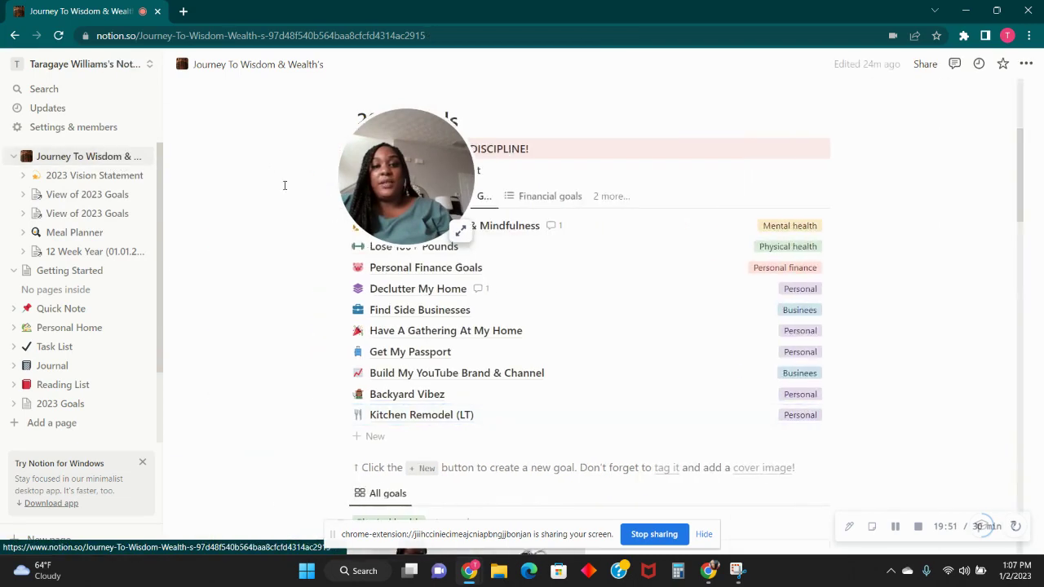
drag(387, 194, 356, 195)
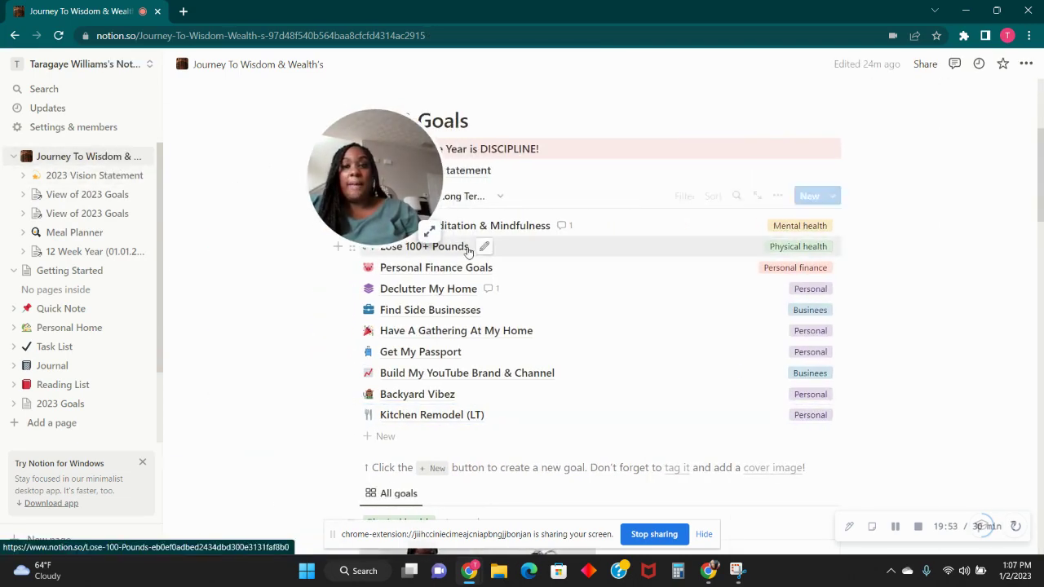
scroll(468, 251, up, 3)
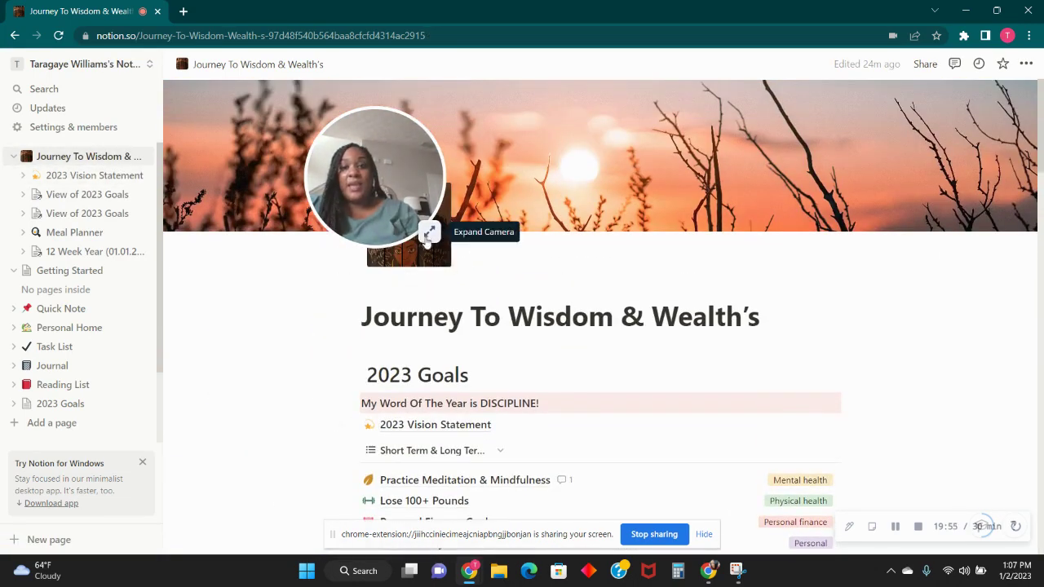
drag(429, 231, 380, 219)
scroll(820, 338, down, 2)
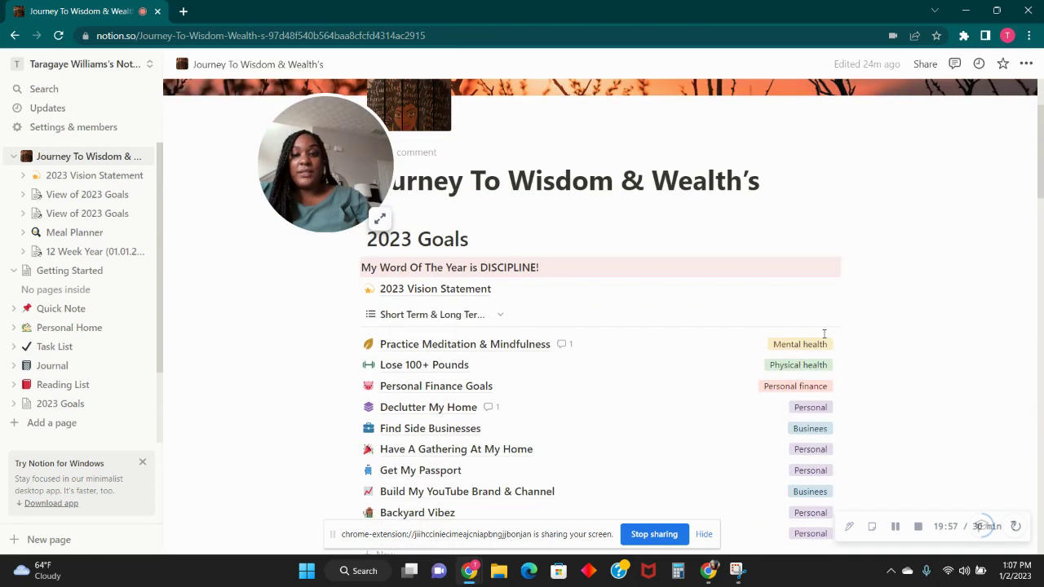
scroll(824, 339, down, 1)
scroll(825, 339, down, 3)
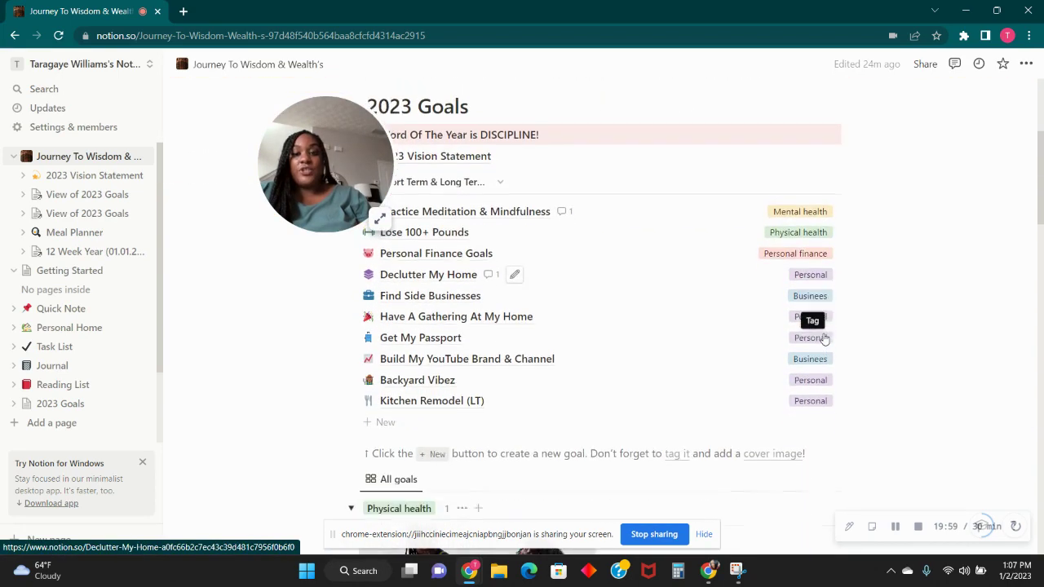
scroll(824, 339, down, 3)
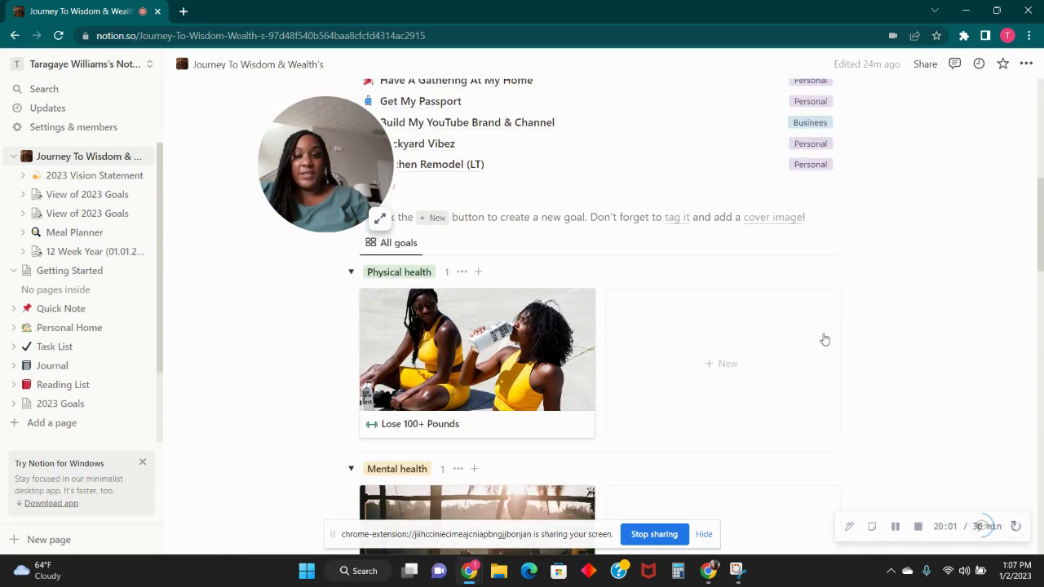
- Look through the All goals gallery from the Physical health group to the page links below the Personal group
scroll(576, 350, down, 5)
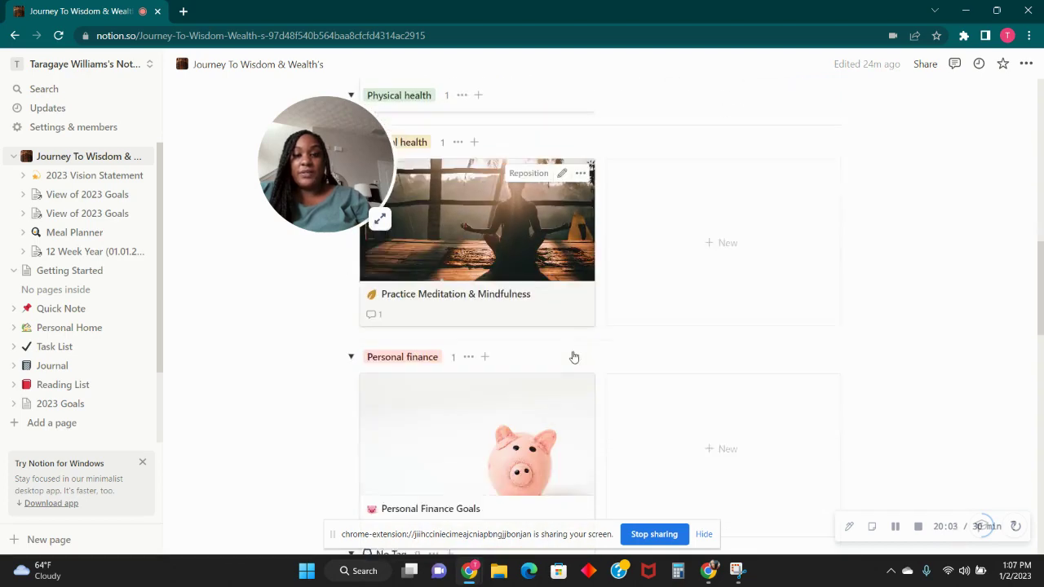
scroll(577, 346, down, 4)
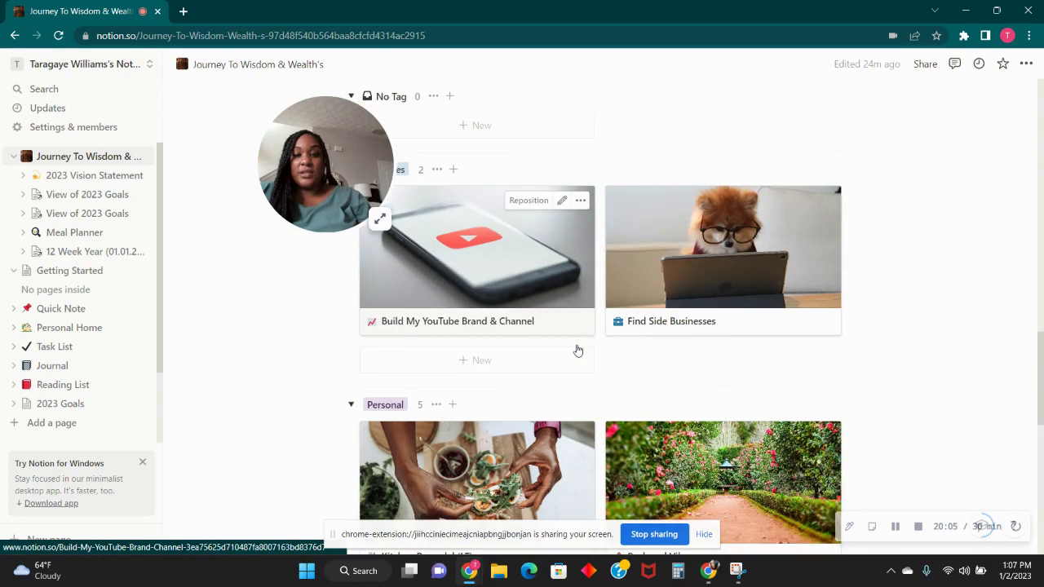
scroll(577, 351, down, 6)
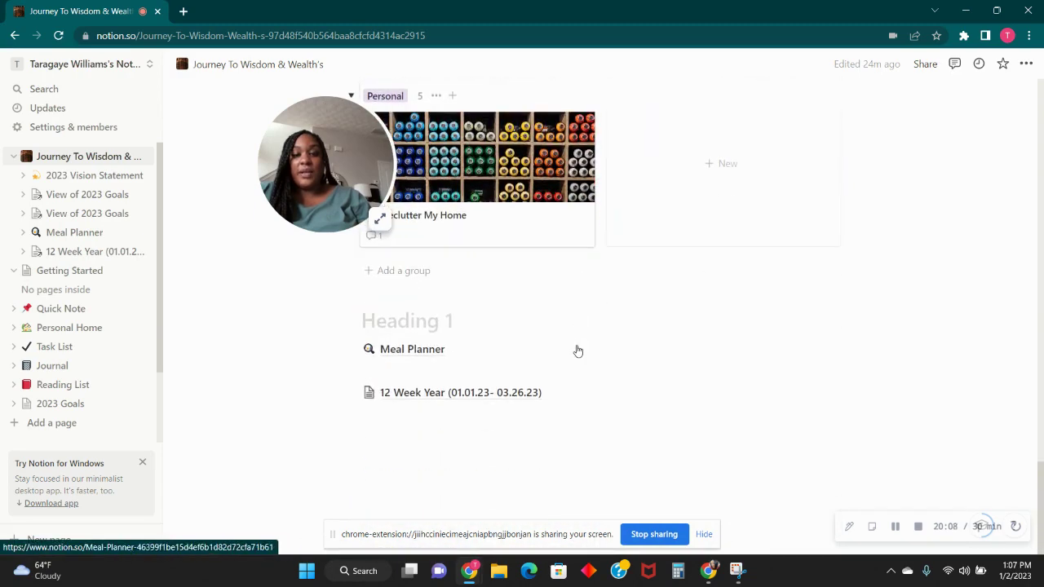
- Review the Meal Planner and 12 Week Year (01.01.23- 03.26.23) pages and return to the Journey To Wisdom & Wealth's page
click(432, 356)
scroll(659, 391, down, 5)
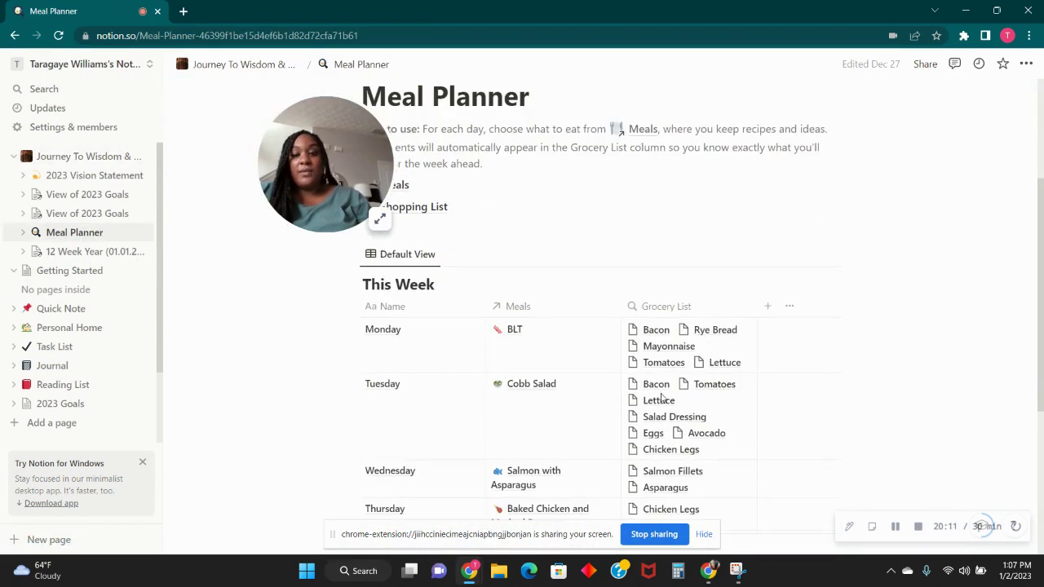
scroll(653, 392, up, 5)
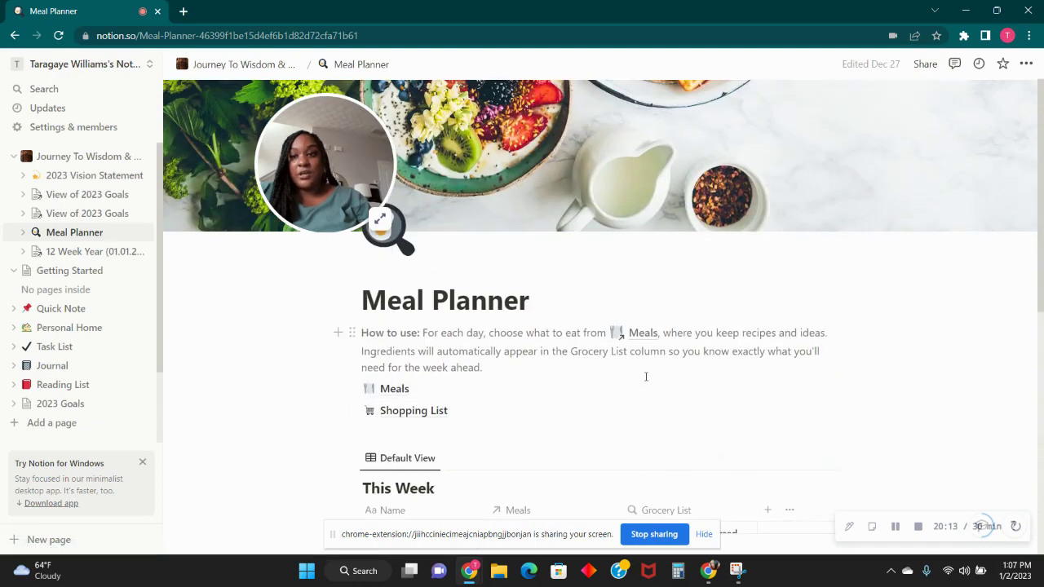
click(72, 251)
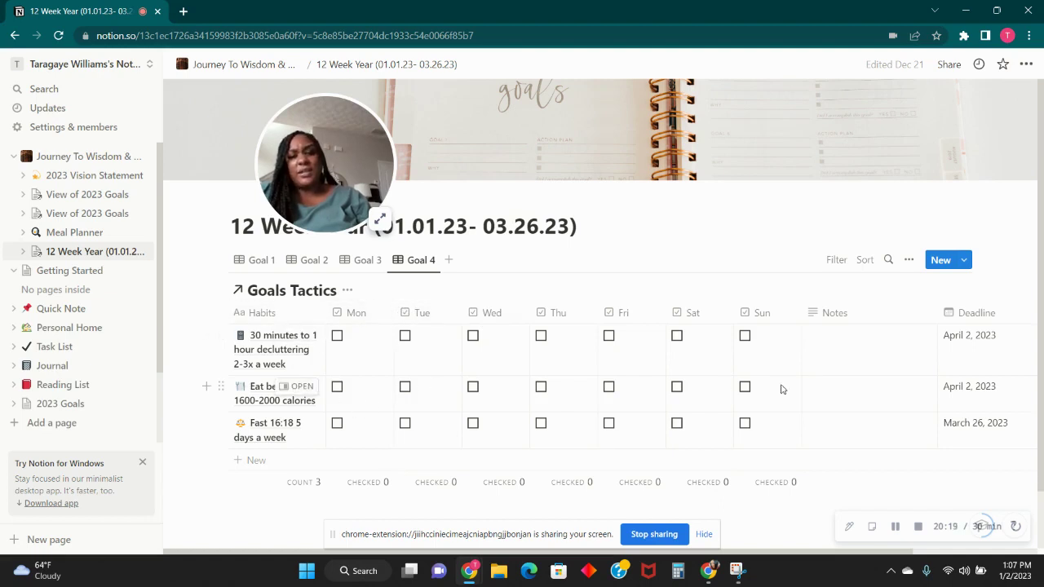
click(41, 158)
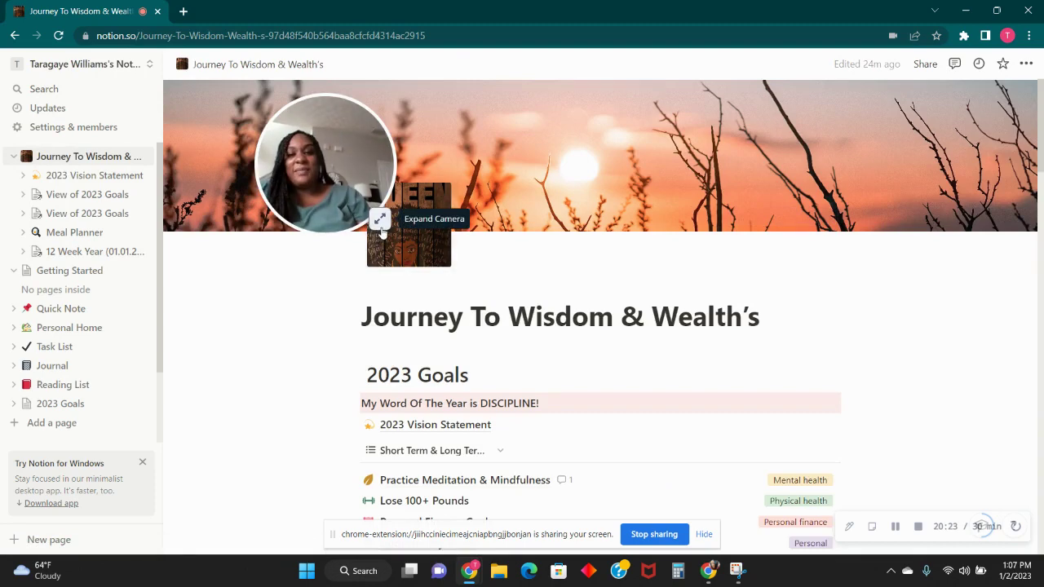
click(380, 220)
drag(500, 252, 693, 241)
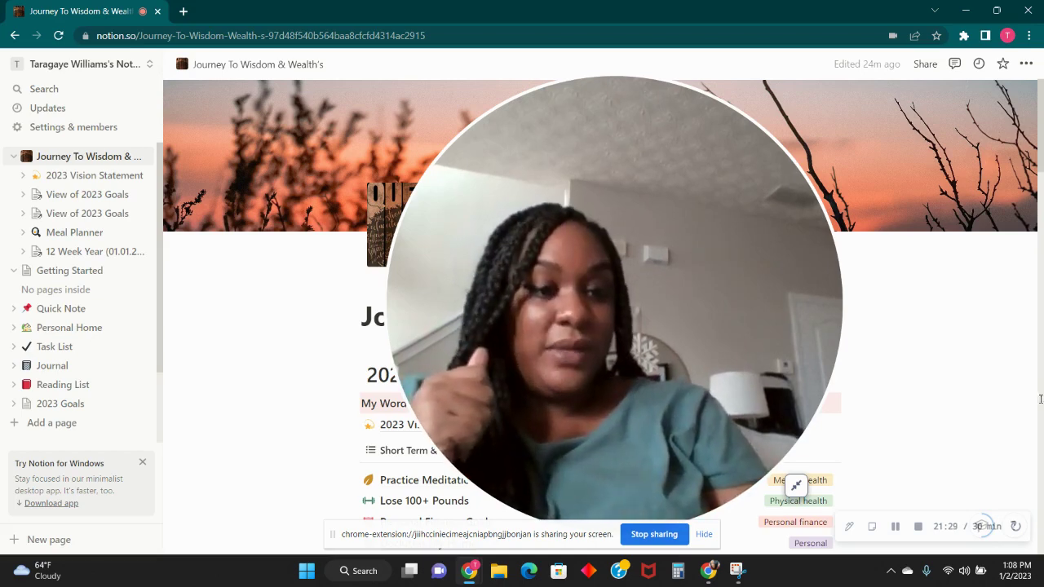
- Check the date in the system calendar and close it again
click(1014, 571)
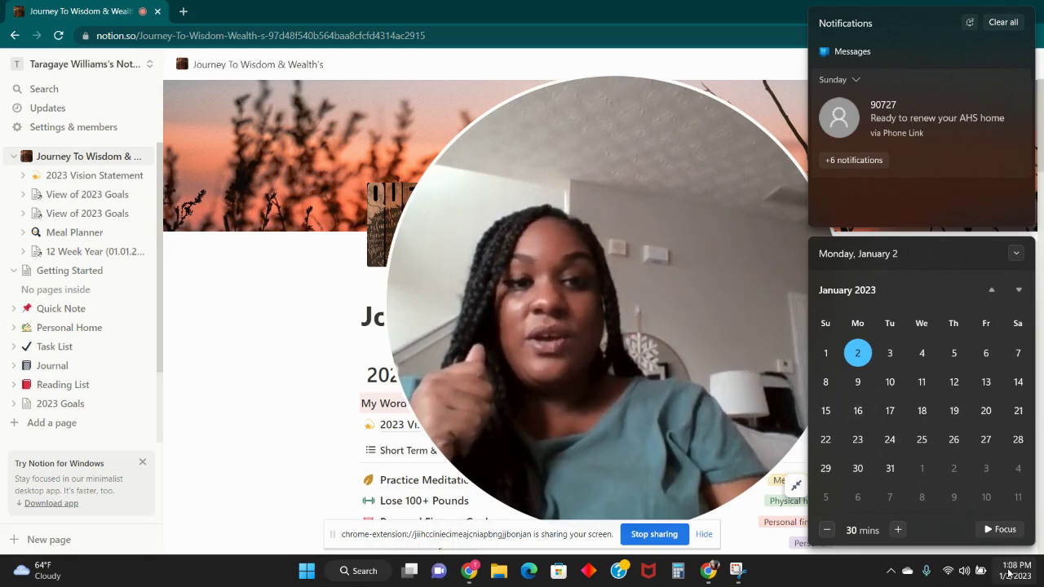
click(696, 61)
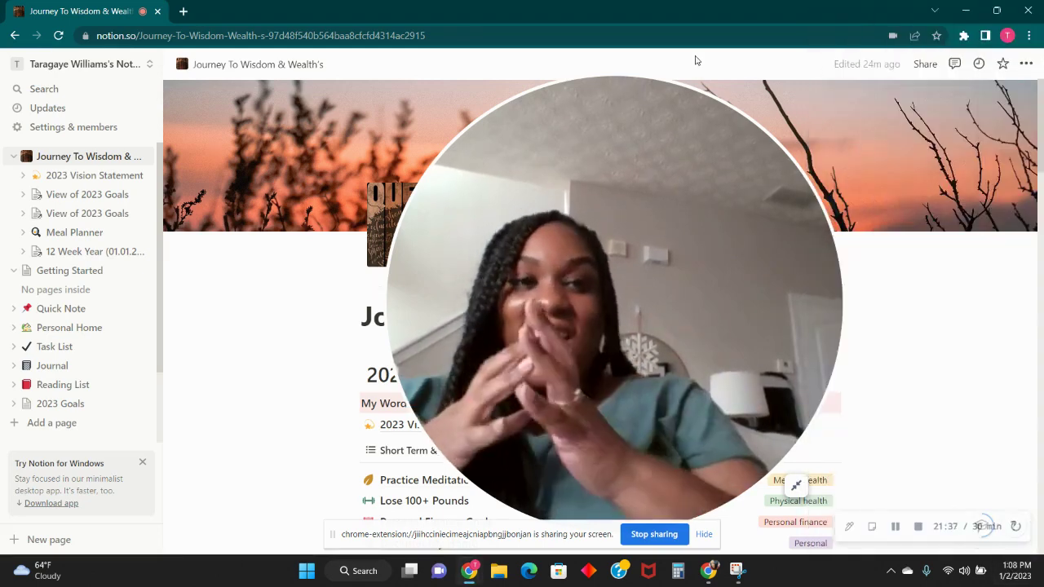